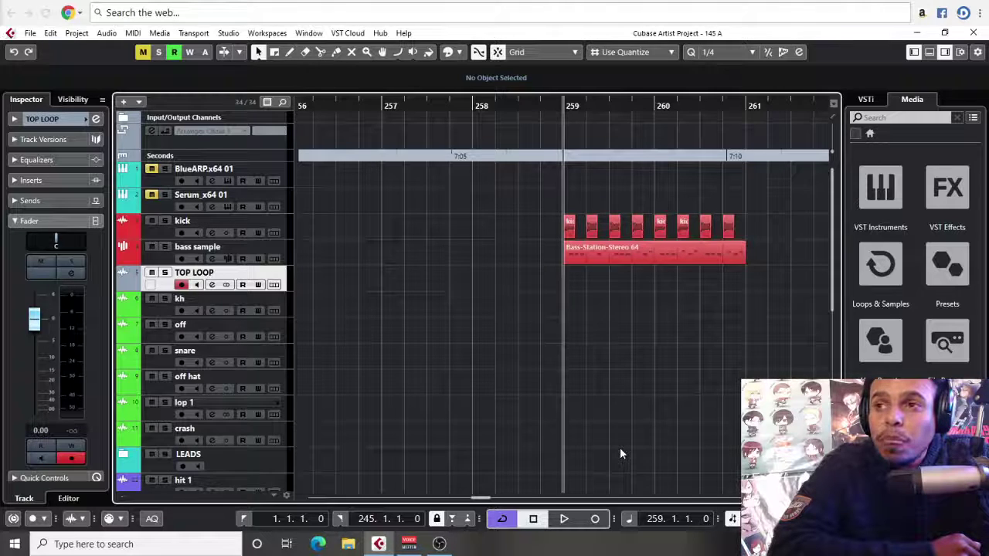
key(g)
key(g)
key(g)
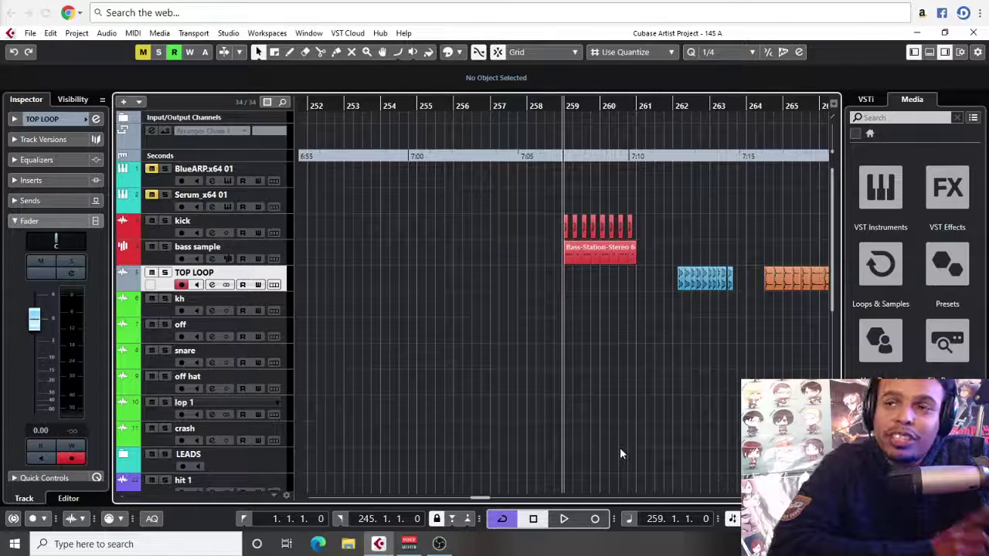
key(h)
key(h)
key(h)
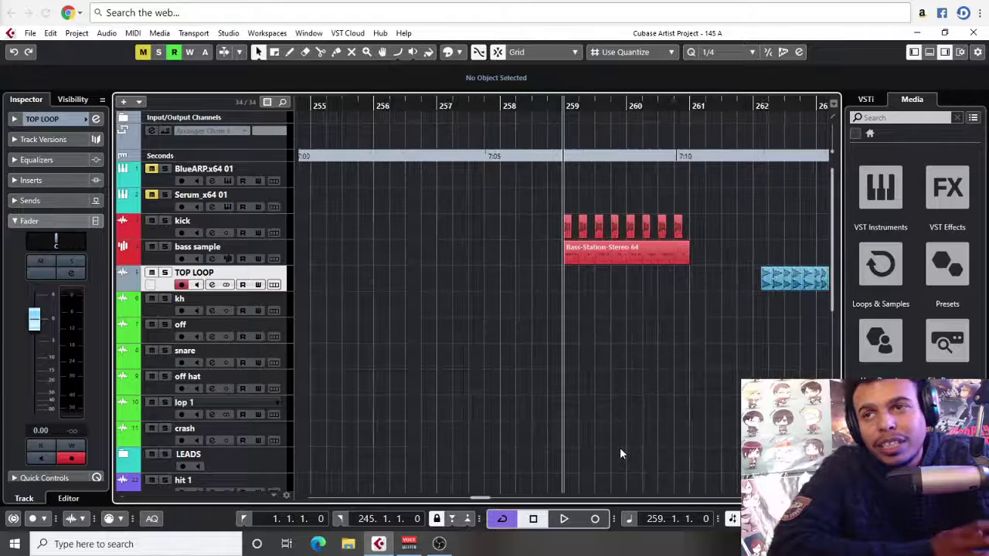
key(h)
key(g)
key(g)
key(g)
key(g)
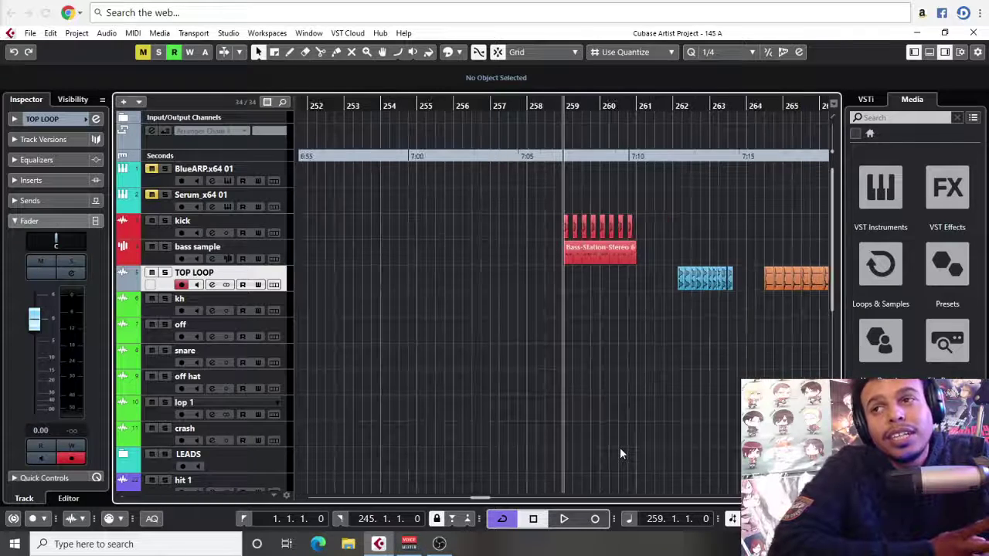
key(g)
key(h)
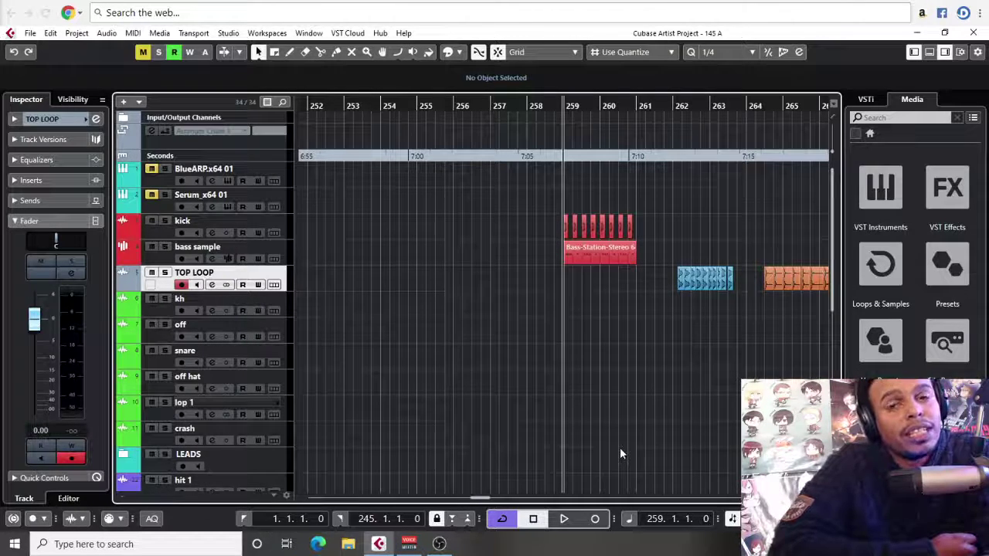
key(h)
key(h)
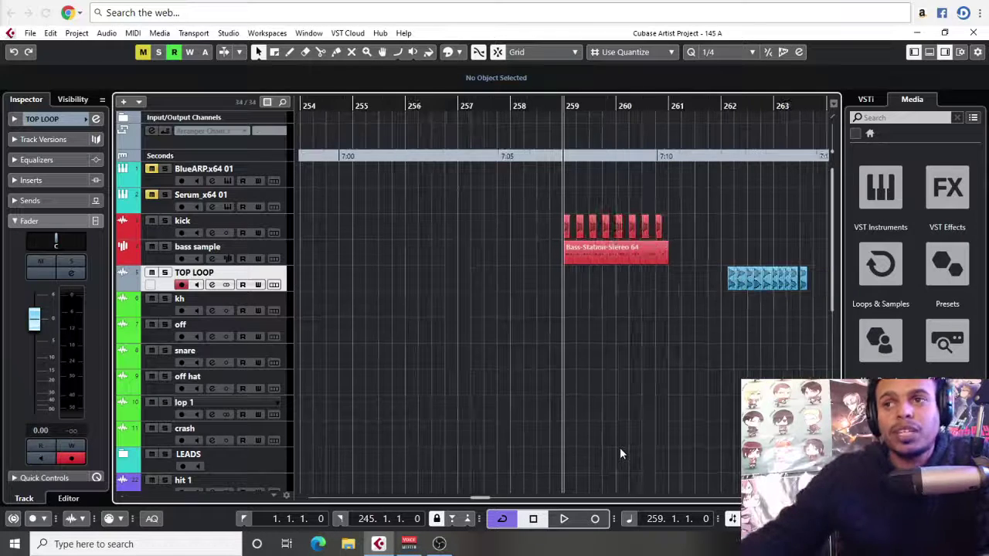
- Set the project's quantize value to 1/8
scroll(726, 348, right, 3)
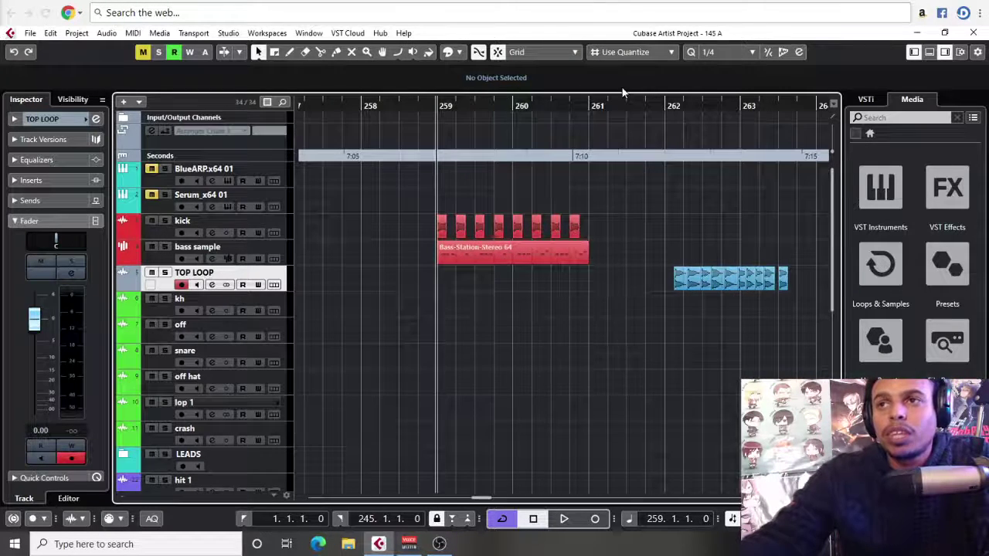
click(733, 52)
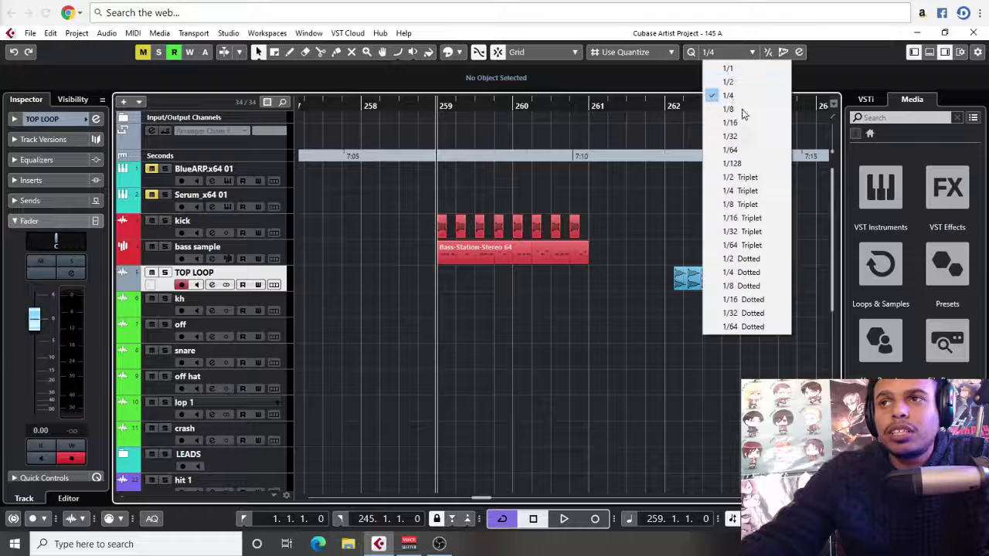
click(752, 125)
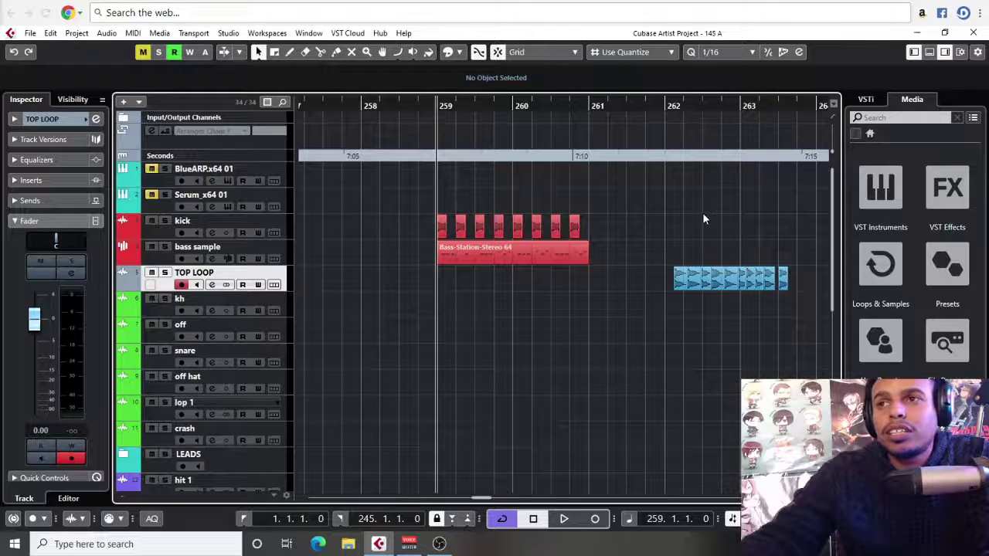
scroll(673, 221, right, 1)
scroll(723, 55, down, 1)
scroll(723, 54, up, 2)
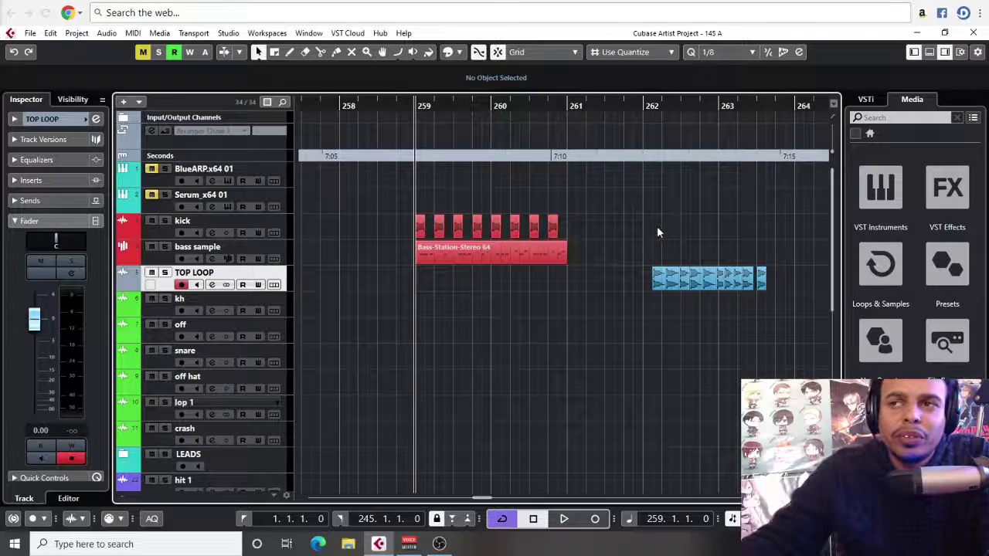
- Move the blue snare clips on the TOP LOOP track to start at bar 259 and place the Kaw Snare at 259.2.1
key(h)
key(h)
scroll(508, 308, right, 5)
key(g)
key(g)
scroll(532, 311, down, 1)
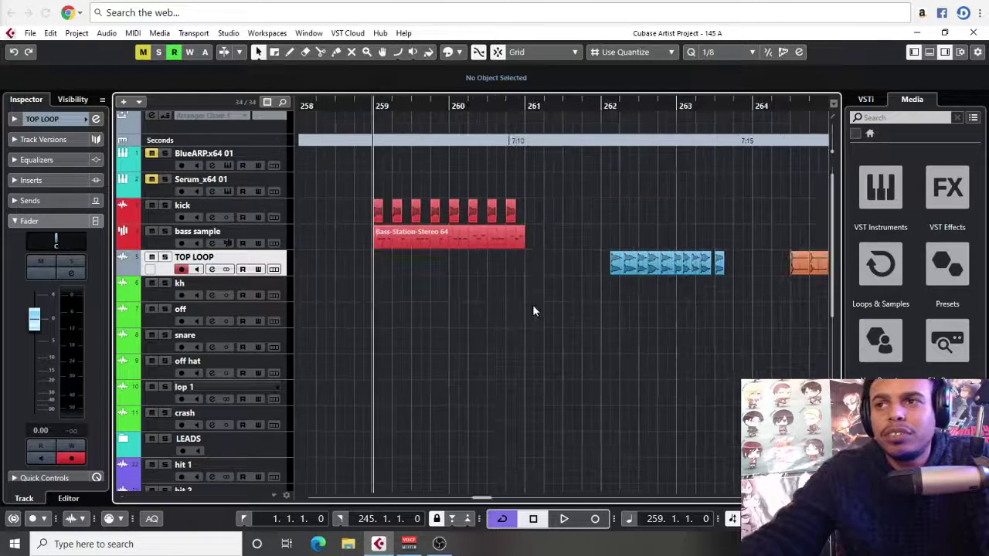
drag(622, 270, 385, 270)
key(h)
key(h)
key(h)
key(h)
key(h)
scroll(637, 309, right, 2)
click(576, 310)
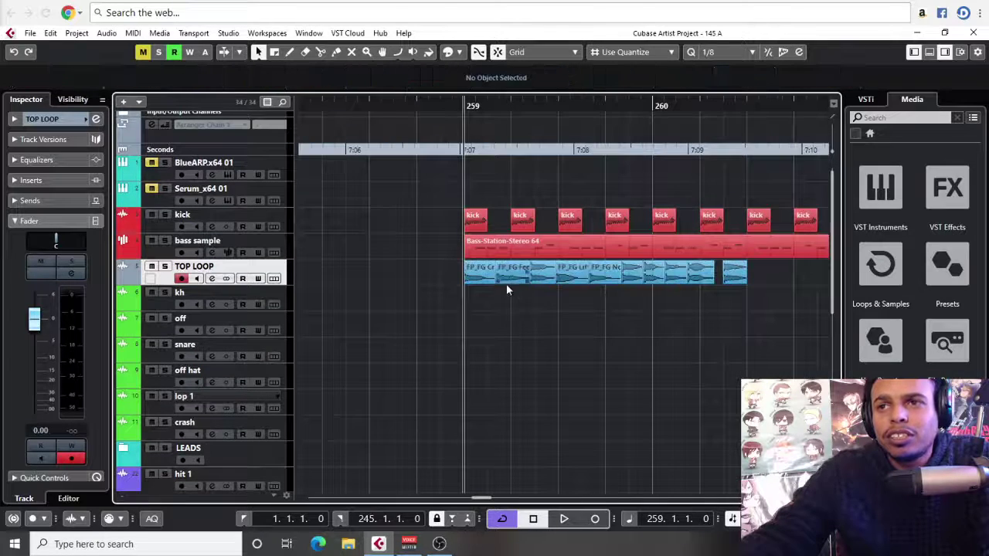
drag(493, 282, 527, 279)
- Solo the TOP LOOP track, lower its volume to -12.2 dB and play the clips from bar 259
click(165, 266)
key(space)
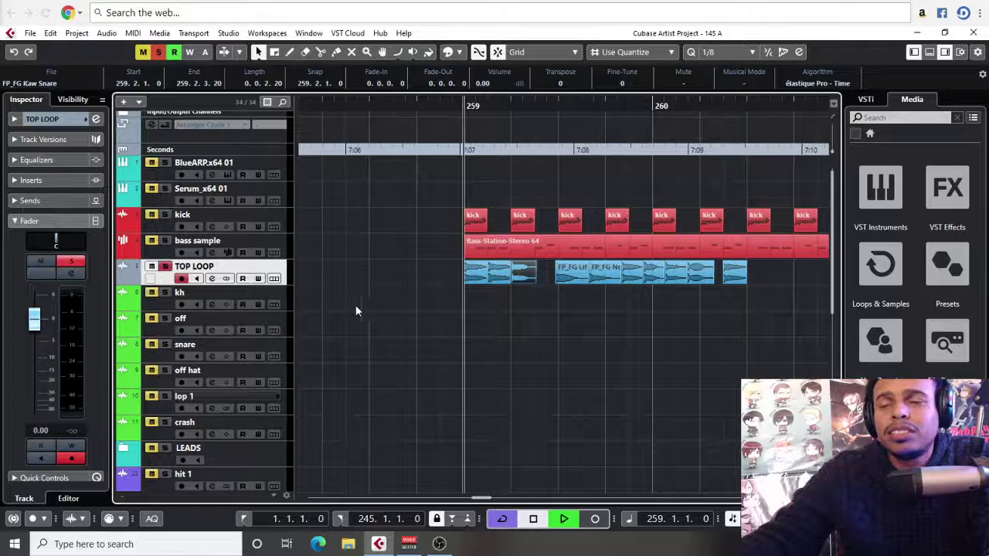
drag(34, 318, 34, 364)
key(space)
key(space)
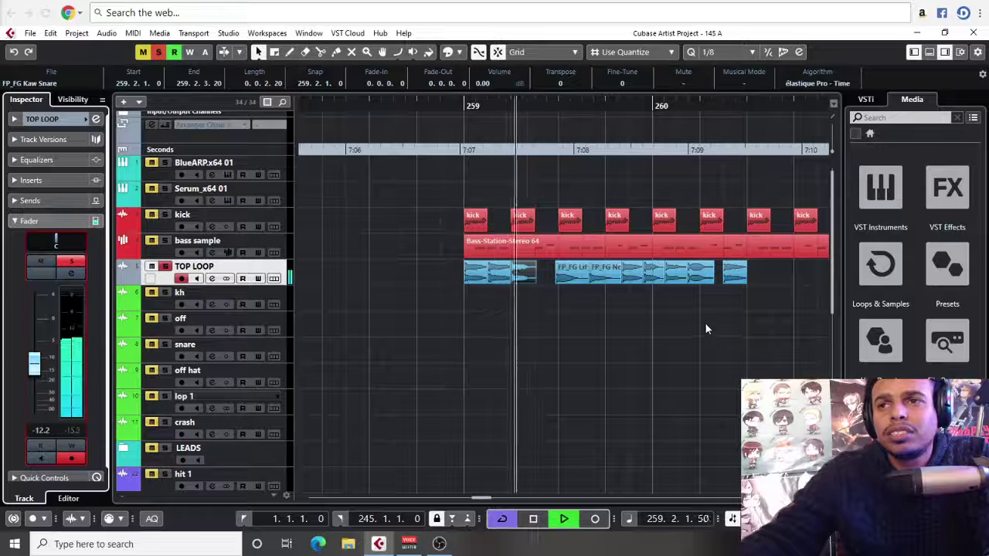
key(space)
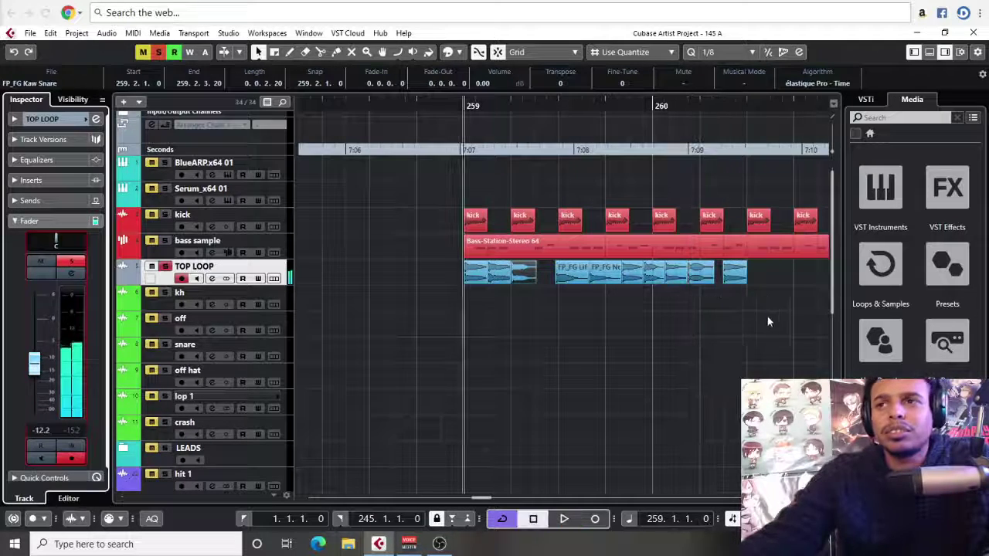
- Move the FP_FG Center Snare clip to 260.4.1 and trim the FP_FG Kaw Snare clip to an eighth note
scroll(729, 318, down, 1)
scroll(610, 327, up, 1)
scroll(610, 327, right, 1)
click(612, 325)
drag(649, 286, 715, 283)
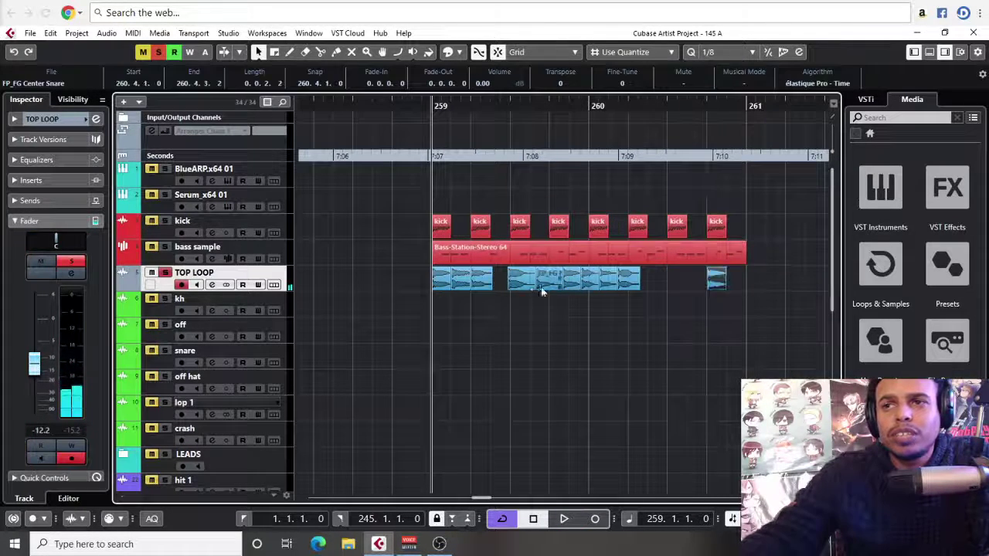
drag(515, 289, 484, 287)
key(h)
key(h)
key(h)
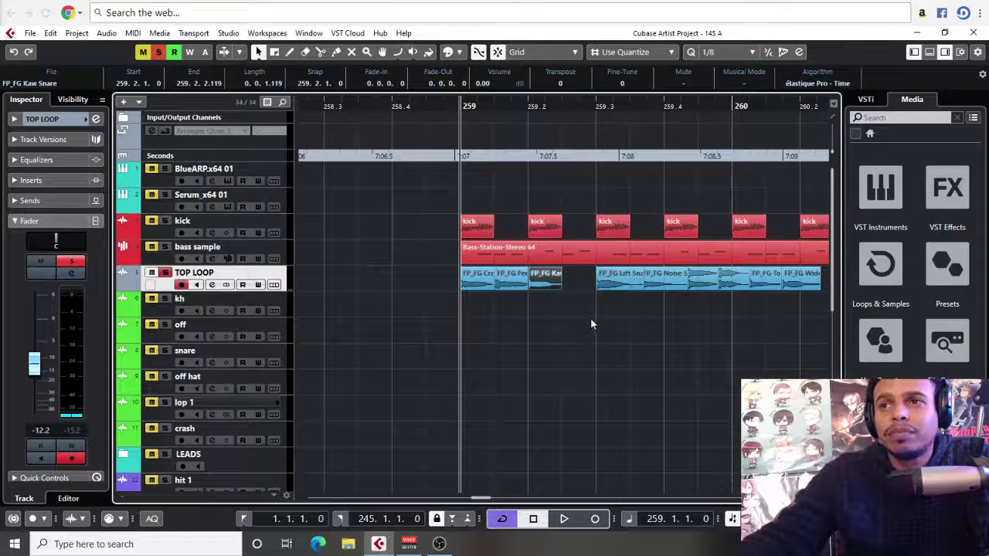
- Line up the Lift, Noise, Precision and following snare clips at eighth-note positions from 259.2.3, trimming each to about an eighth note
drag(624, 283, 592, 283)
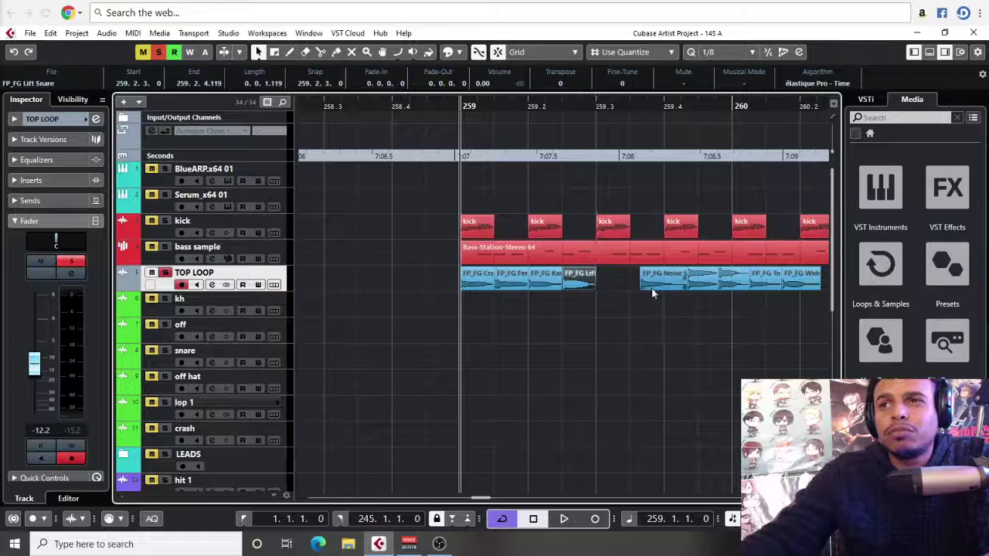
mouse_move(653, 294)
mouse_down()
mouse_move(620, 285)
mouse_move(638, 288)
mouse_up()
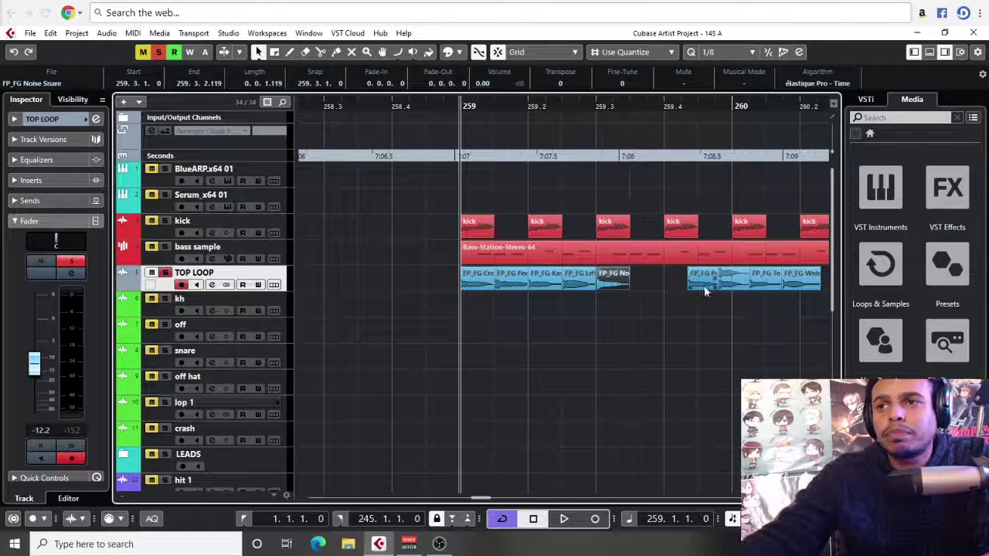
drag(706, 289, 649, 287)
drag(733, 285, 698, 287)
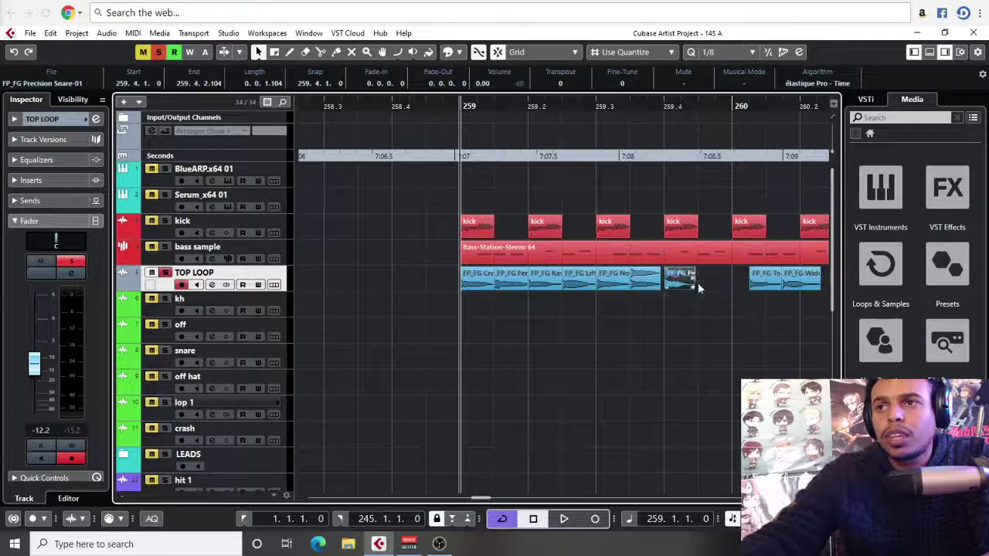
drag(757, 283, 715, 283)
drag(796, 284, 749, 286)
- Fill bar 260 on the TOP LOOP track with eighth-note snare clips from 260.1.1, starting with the Crack Snare
key(g)
key(g)
drag(656, 275, 533, 275)
key(Delete)
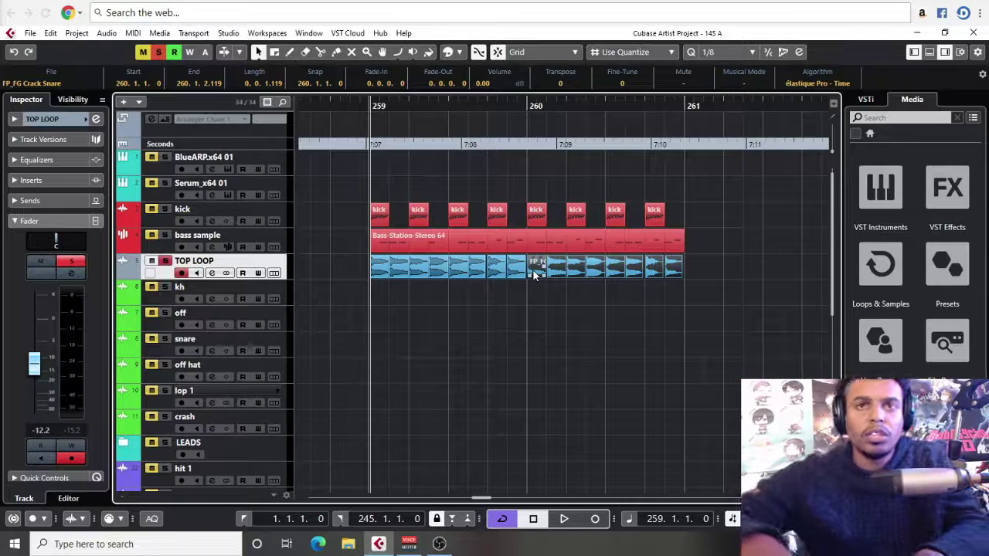
click(647, 331)
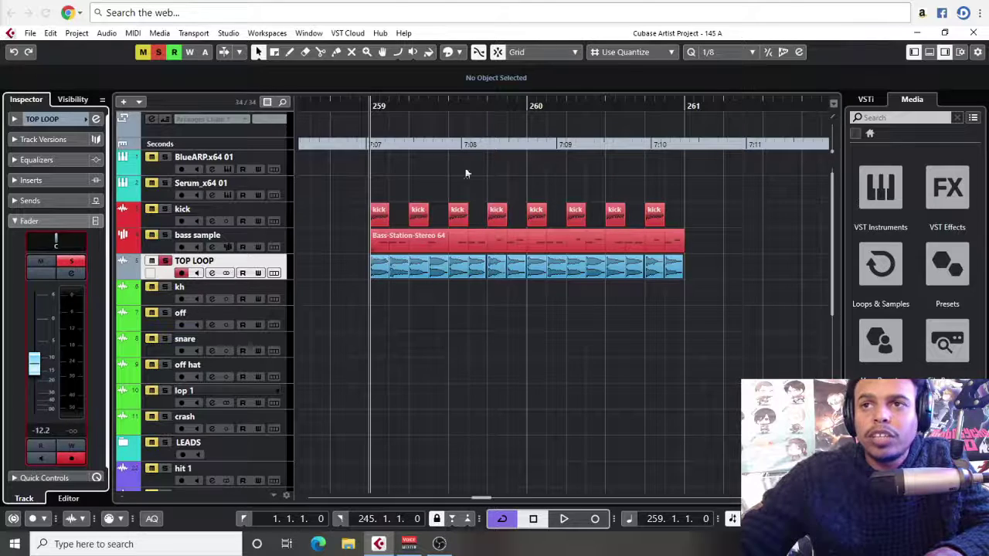
drag(357, 295, 739, 263)
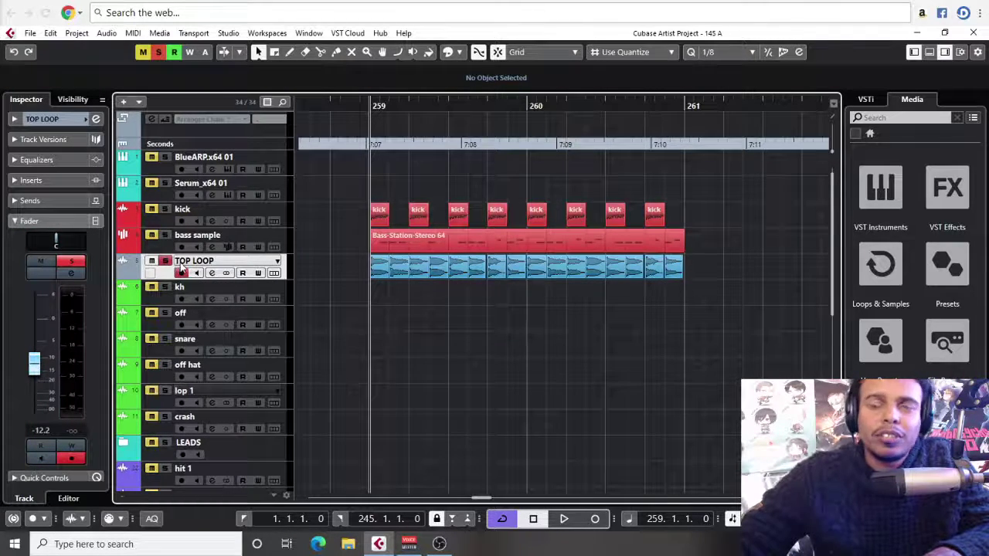
- Loop playback from bar 259 to 261 and lower the TOP LOOP volume to -14.7 dB
key(space)
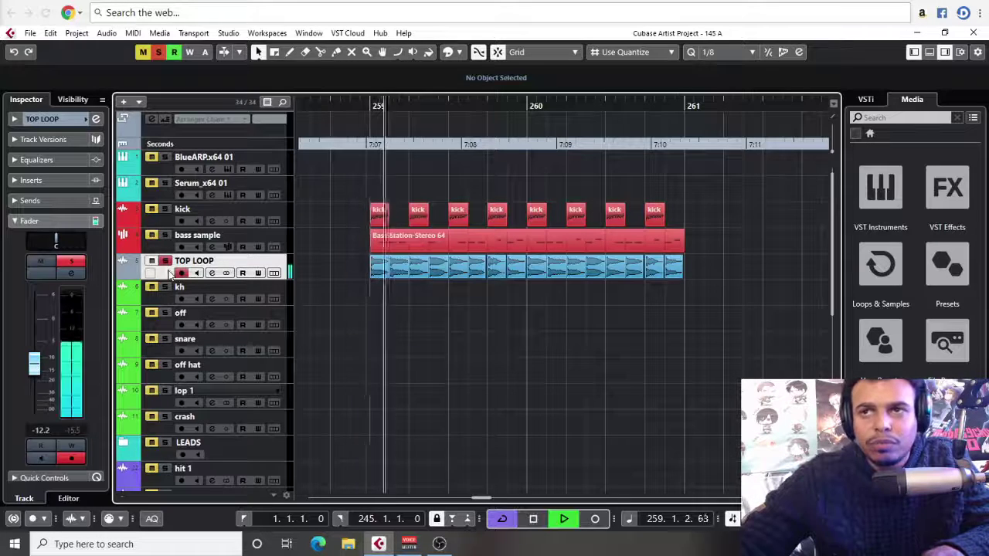
ctrl+click(367, 109)
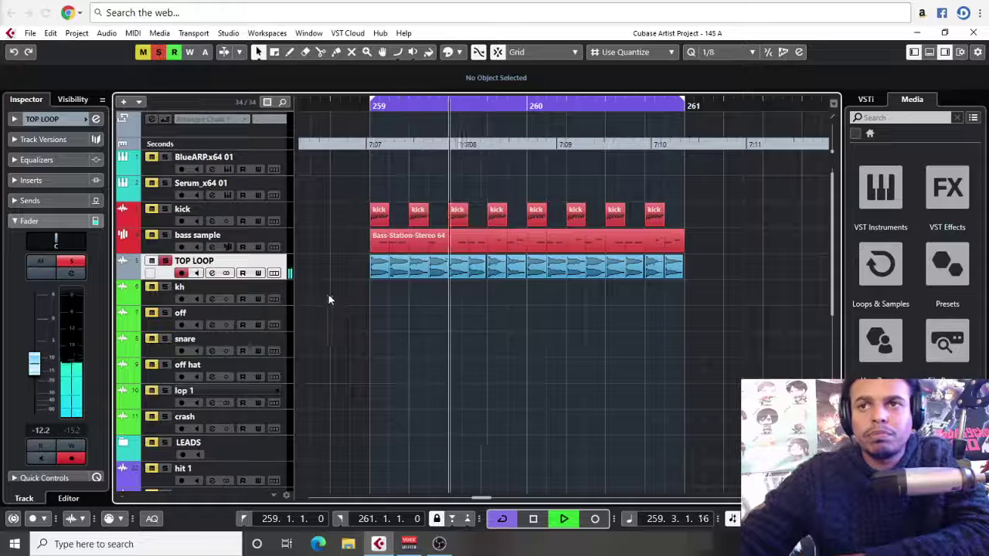
drag(34, 364, 42, 377)
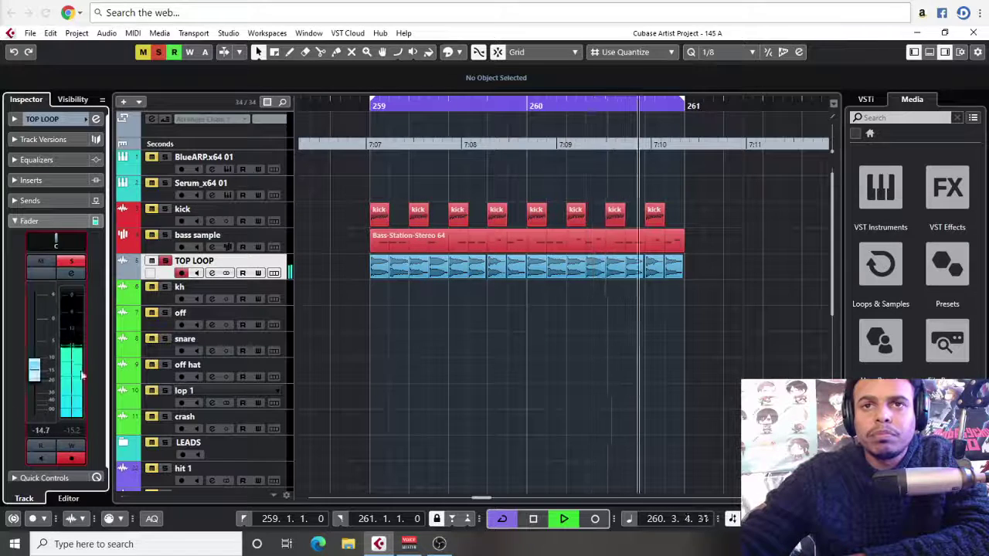
click(454, 380)
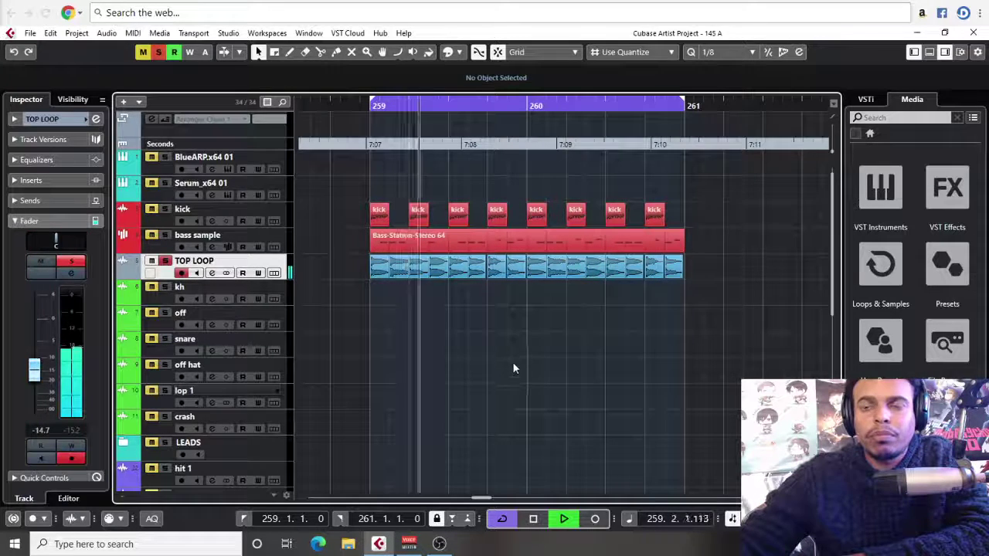
- Add the AutoPan effect as the first insert on the TOP LOOP track and restart playback
click(41, 182)
click(42, 195)
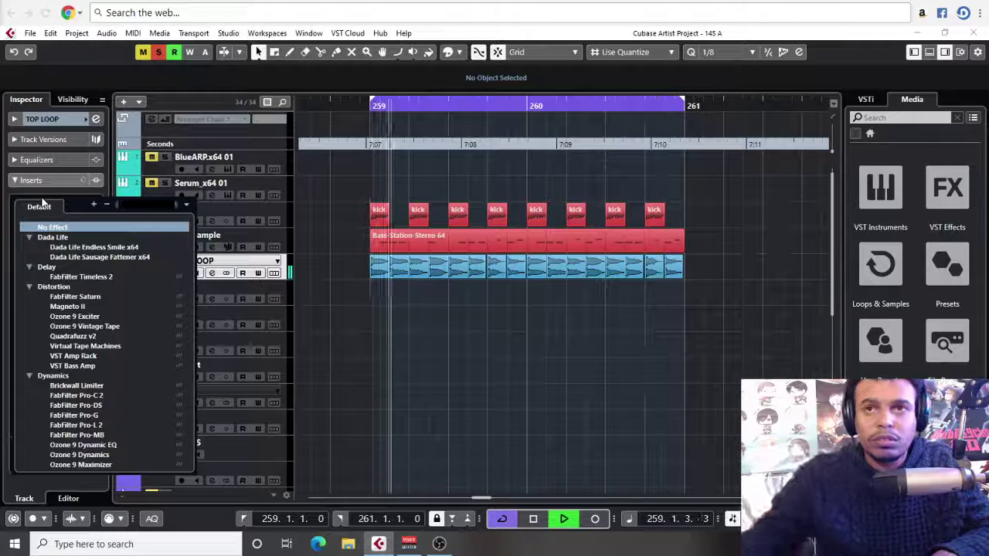
click(475, 325)
key(space)
click(51, 201)
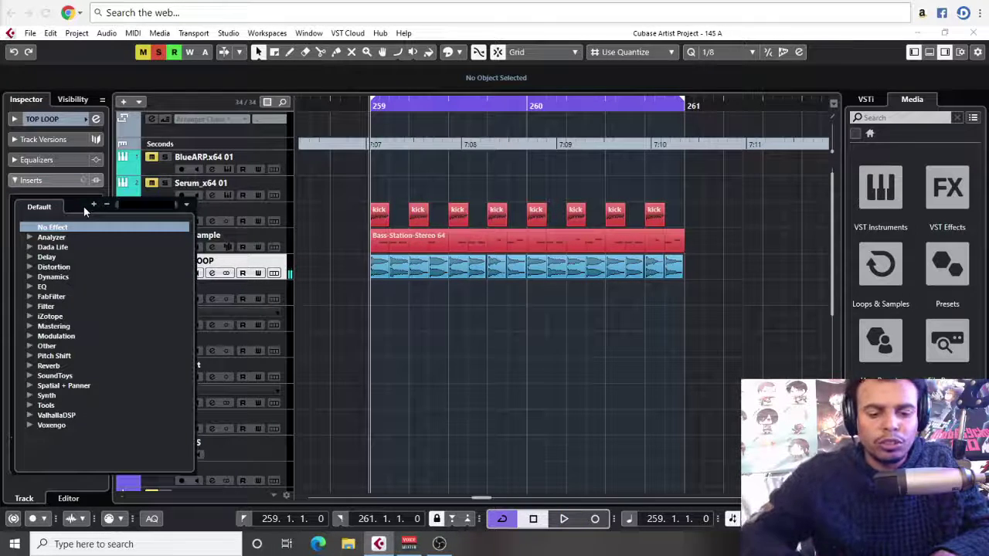
text(pan)
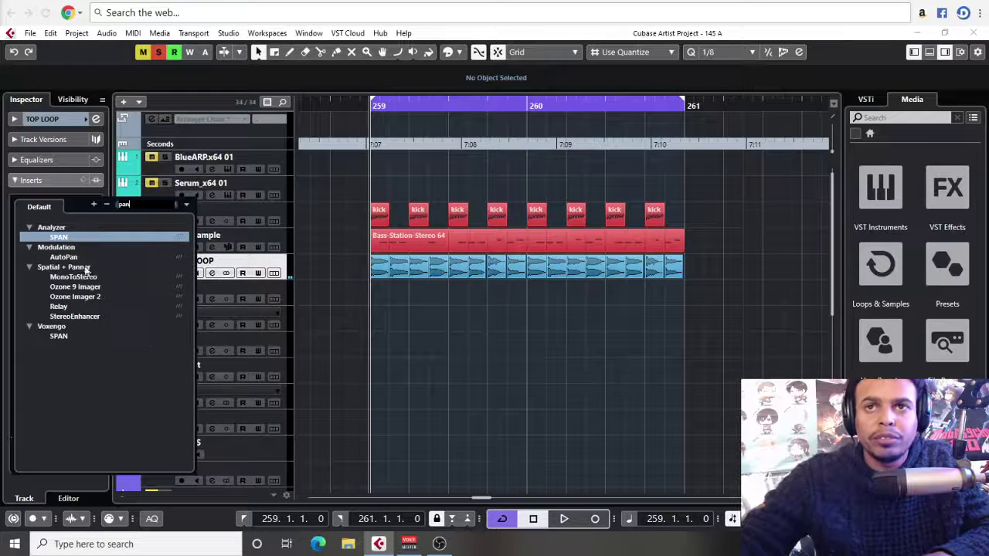
click(65, 256)
key(space)
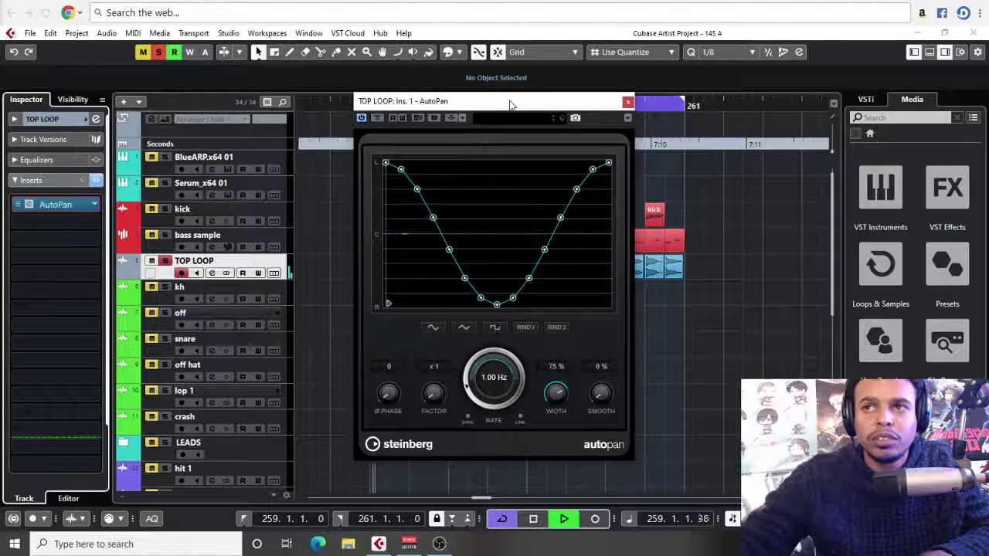
- Sync the AutoPan rate to the tempo at 1/8, then stop playback and bypass the effect
click(475, 404)
click(517, 196)
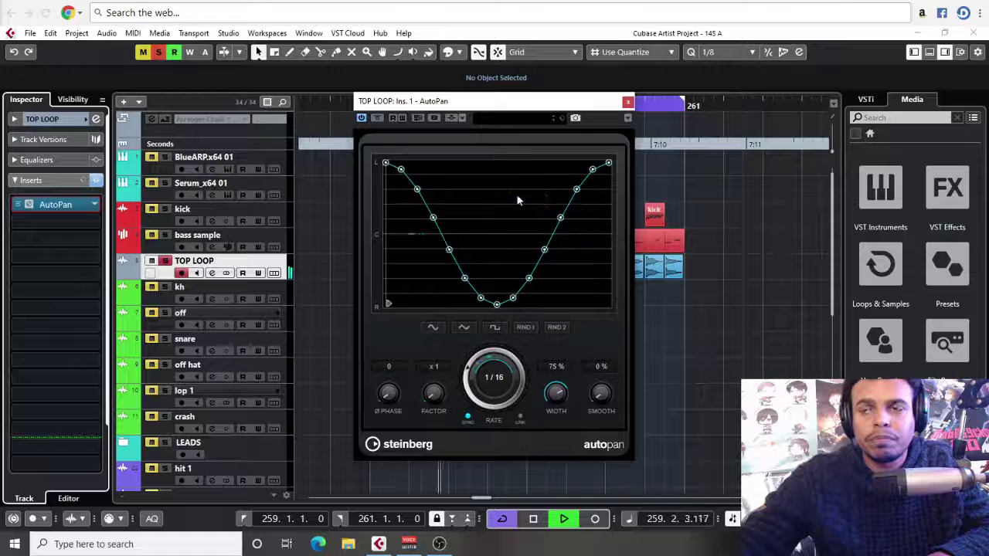
click(494, 380)
click(510, 181)
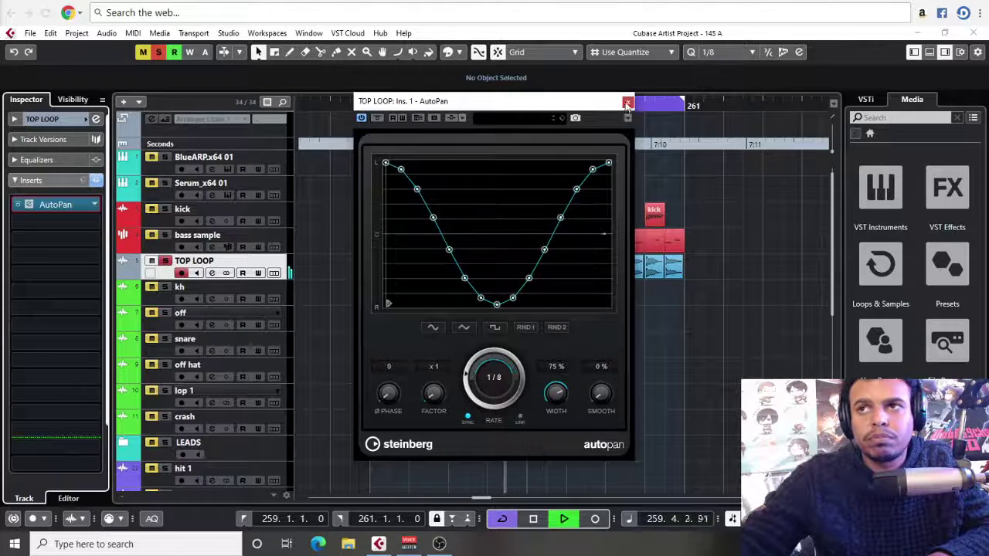
click(628, 101)
key(space)
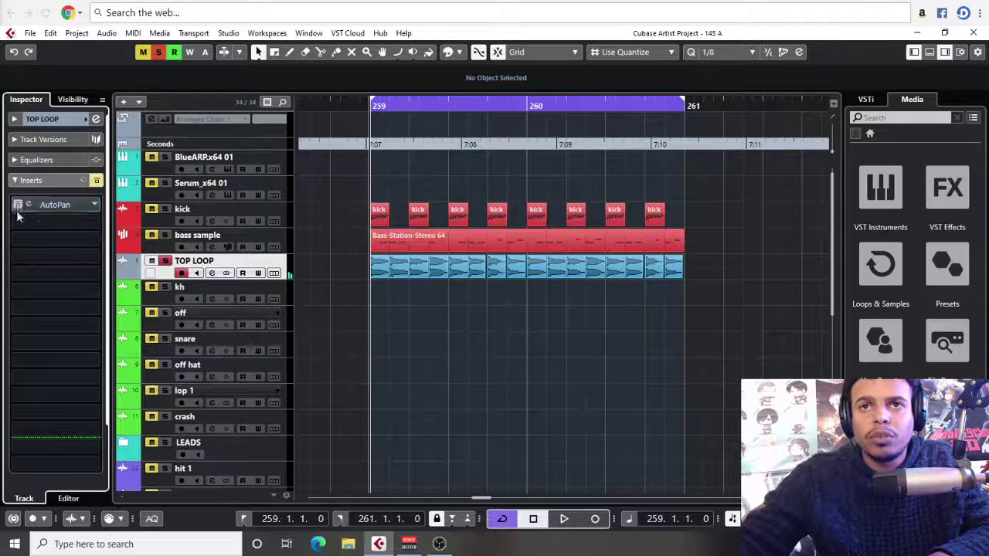
- Add FabFilter Pro-Q 3 as the second insert on the TOP LOOP track
click(31, 223)
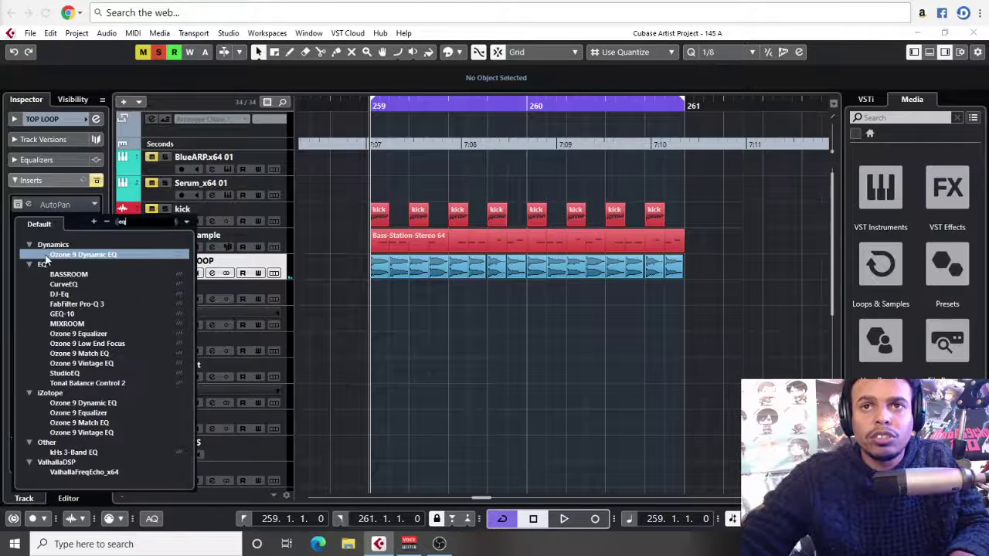
click(76, 304)
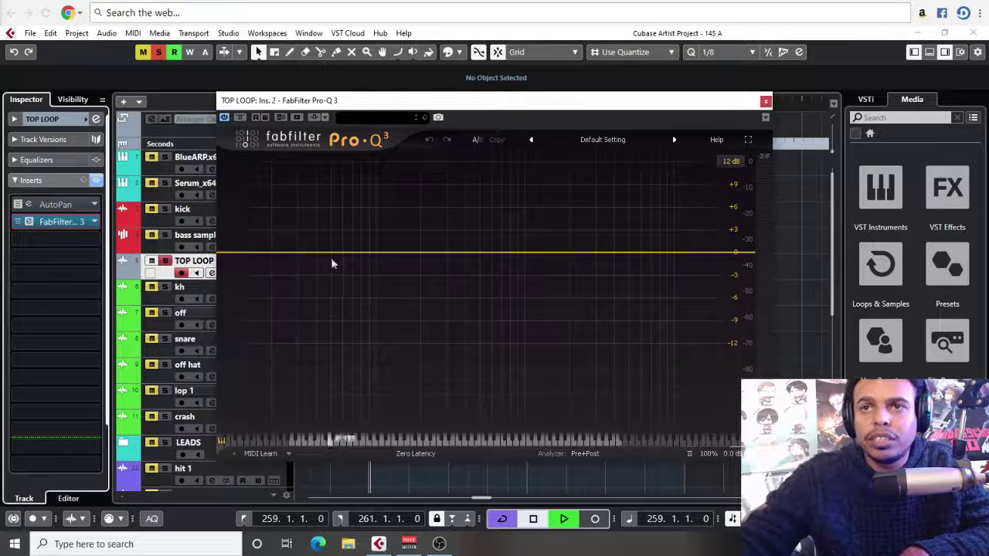
- In TOP LOOP's Pro-Q 3, cut about 3 dB near 200 Hz and add a 12 dB/oct low cut at about 1300 Hz while auditioning
drag(419, 253, 423, 280)
key(space)
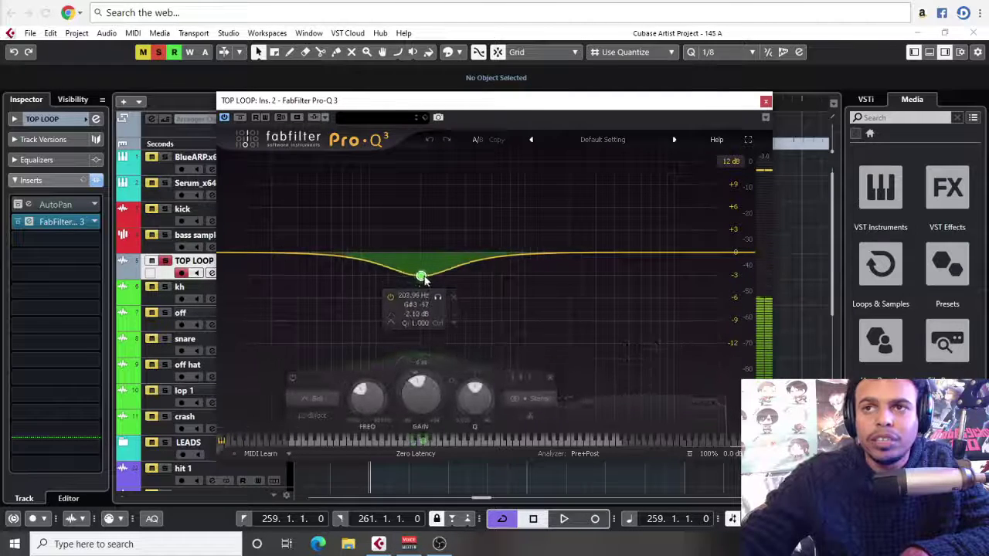
drag(234, 256, 542, 252)
key(space)
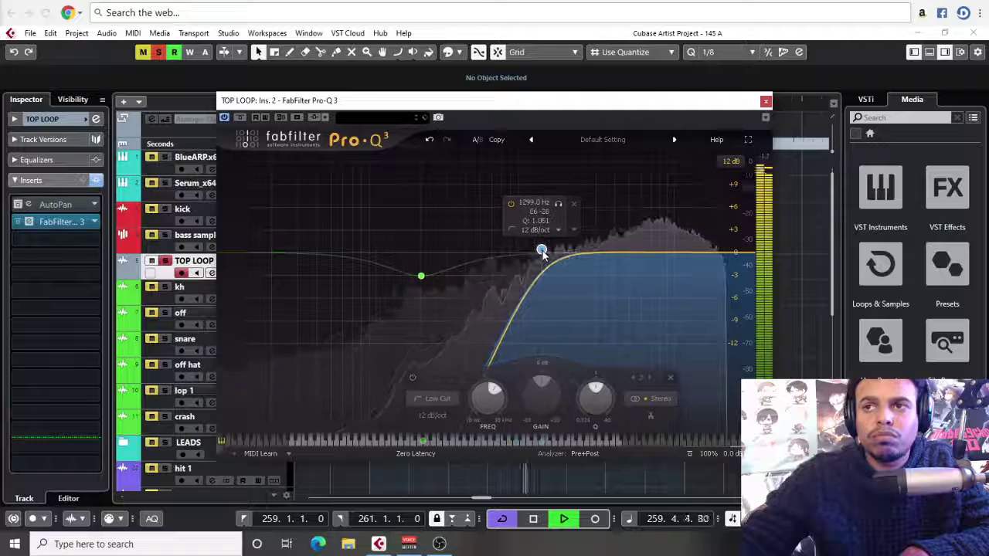
click(766, 100)
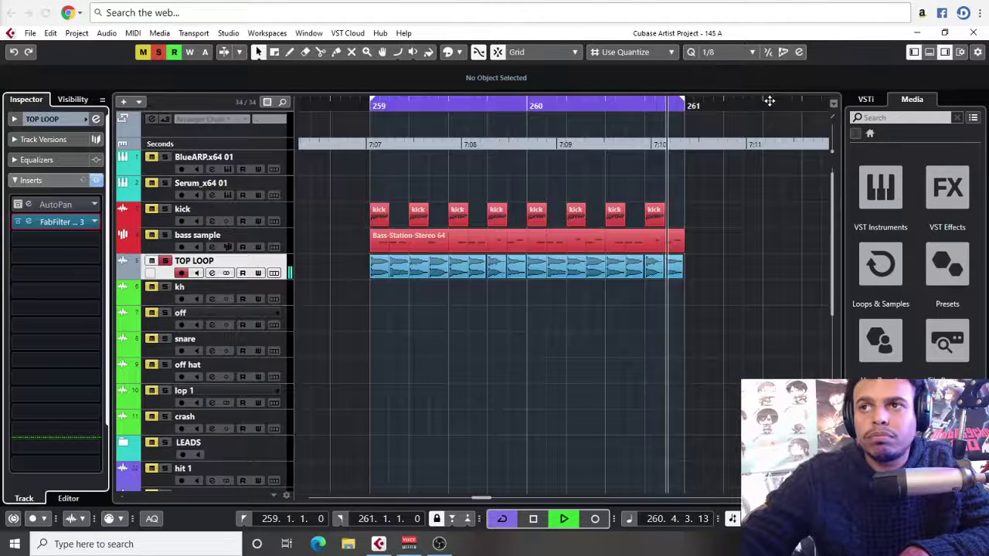
- Solo the kick and bass sample tracks together with the TOP LOOP and stop playback
click(143, 215)
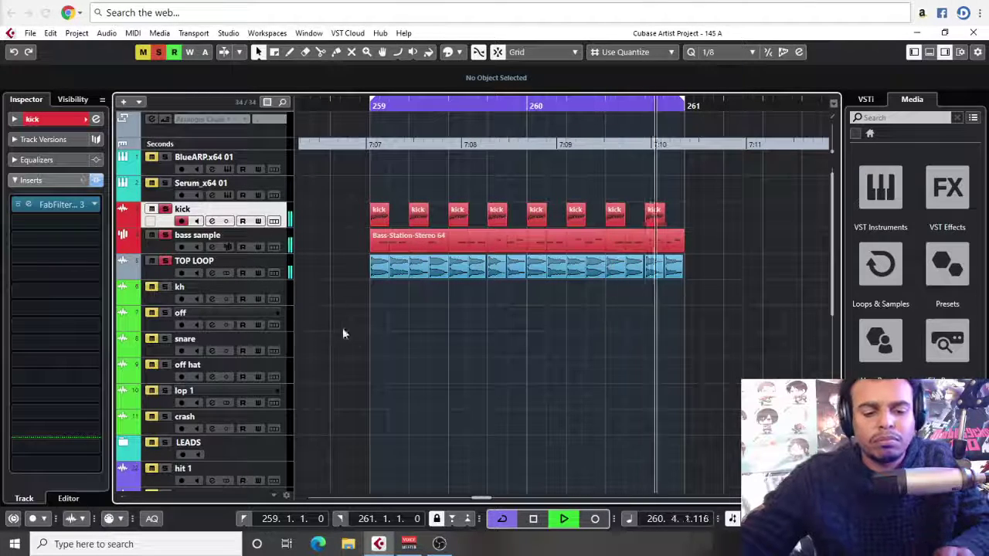
key(space)
- Set the quantize grid to 1/16 and shorten all snare events on the TOP LOOP track to 0.0.1.16
drag(362, 264, 725, 281)
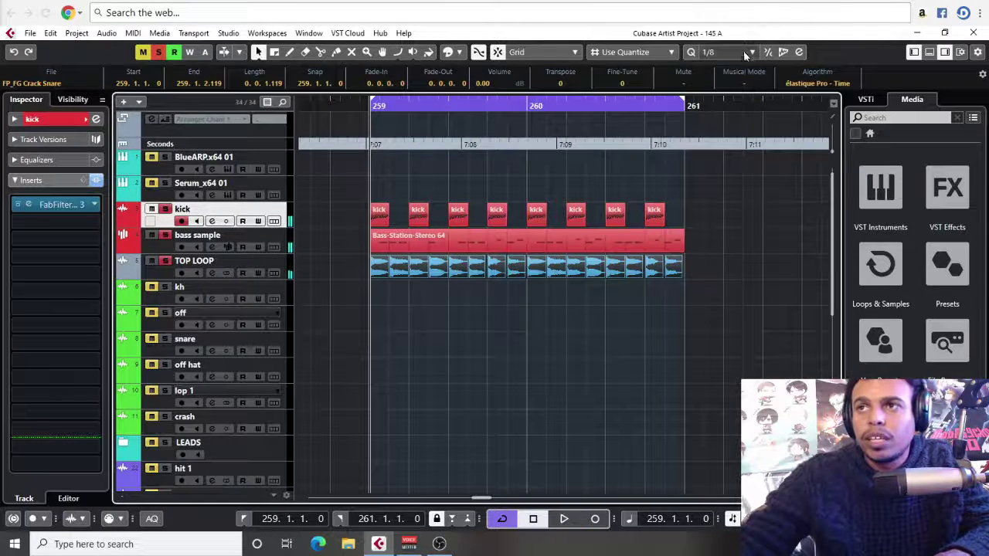
scroll(744, 54, down, 1)
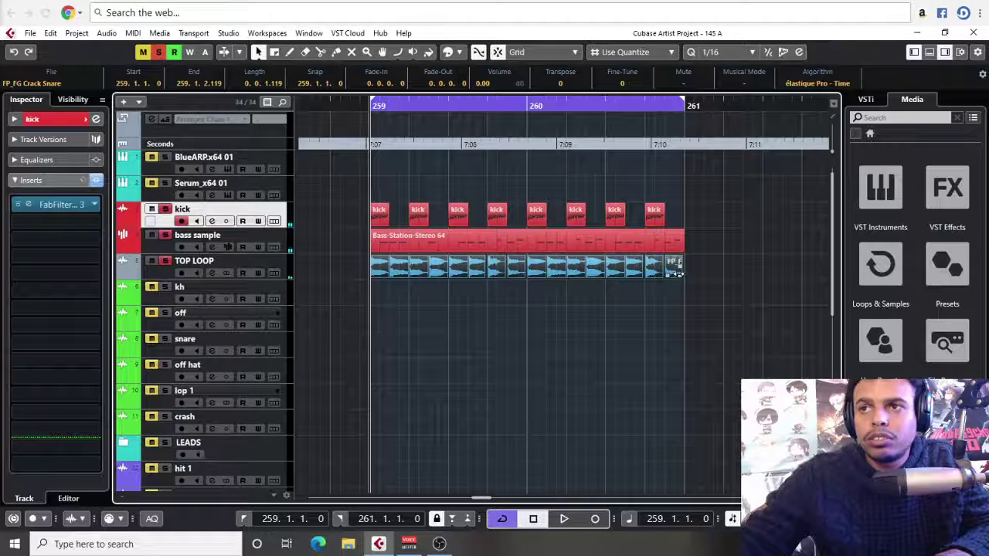
drag(676, 273, 672, 270)
- Give all the shortened TOP LOOP events a fade-out of 0.0.0.42 and audition the loop
key(h)
key(h)
key(h)
key(h)
key(h)
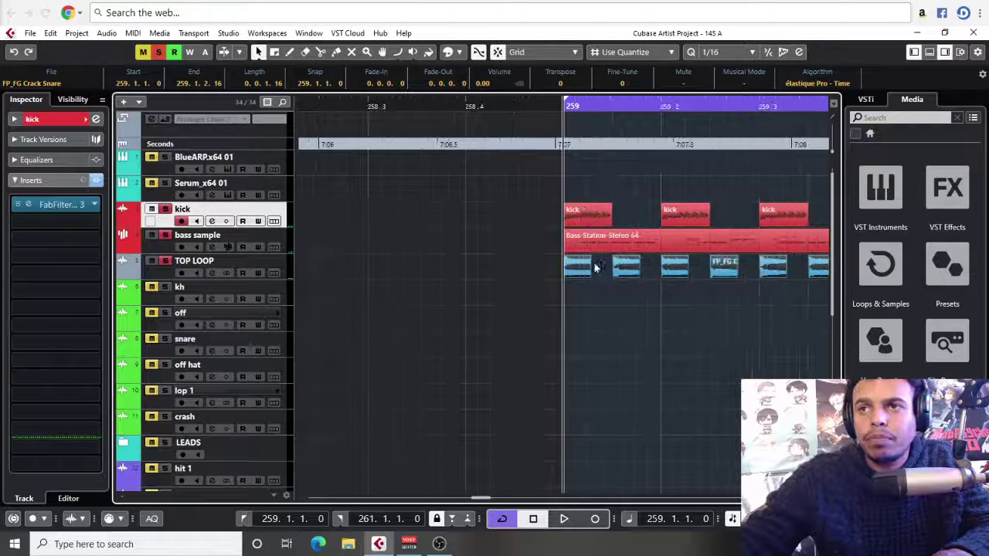
drag(589, 256, 575, 259)
key(space)
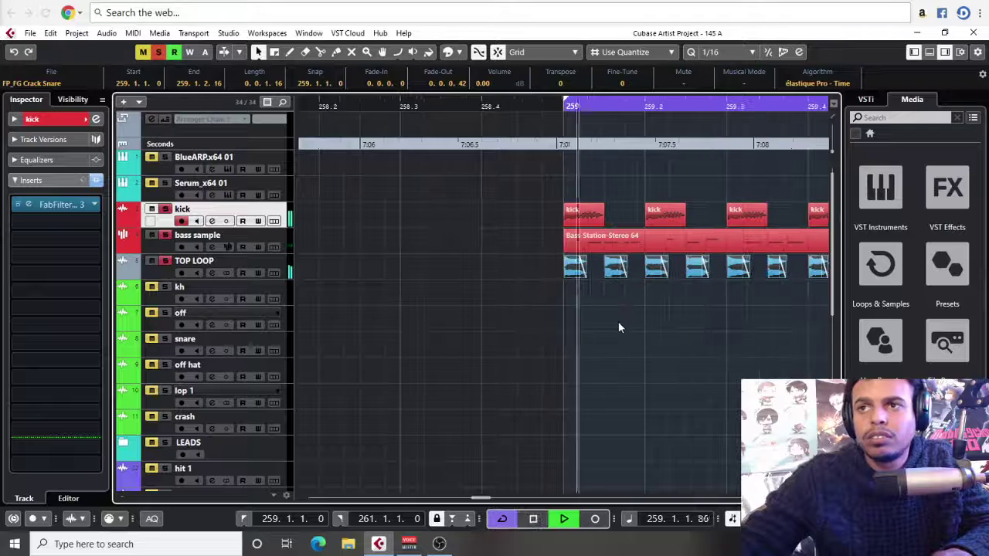
key(g)
key(g)
key(g)
key(g)
key(g)
key(h)
key(h)
key(h)
key(h)
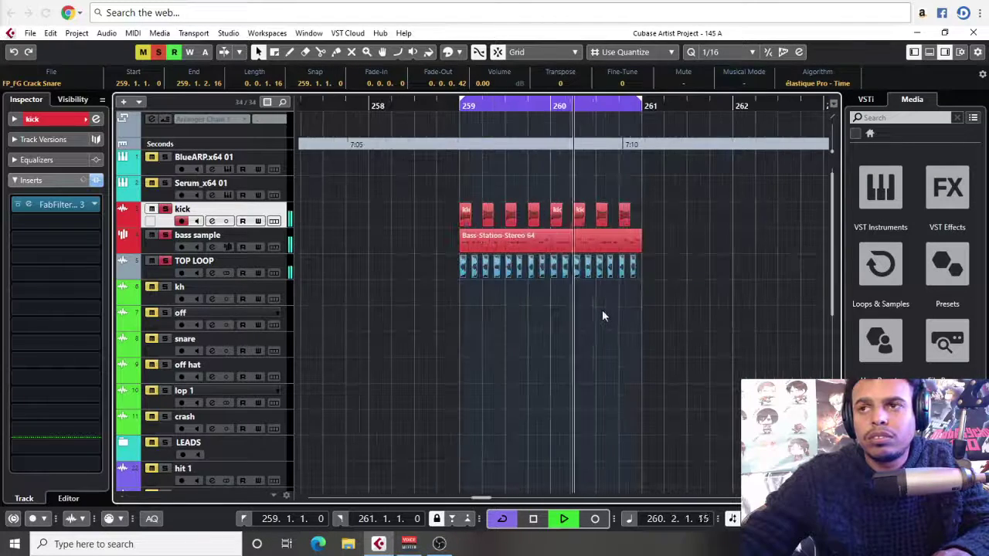
key(space)
- Fill extra sixteenth-note positions in bar 259 of the TOP LOOP with snare copies, including one at 259.2.4, and play the loop
mouse_move(646, 270)
mouse_down()
mouse_move(463, 271)
mouse_move(643, 276)
mouse_up()
click(556, 340)
key(h)
drag(711, 353, 544, 364)
drag(727, 277, 468, 279)
click(501, 311)
key(space)
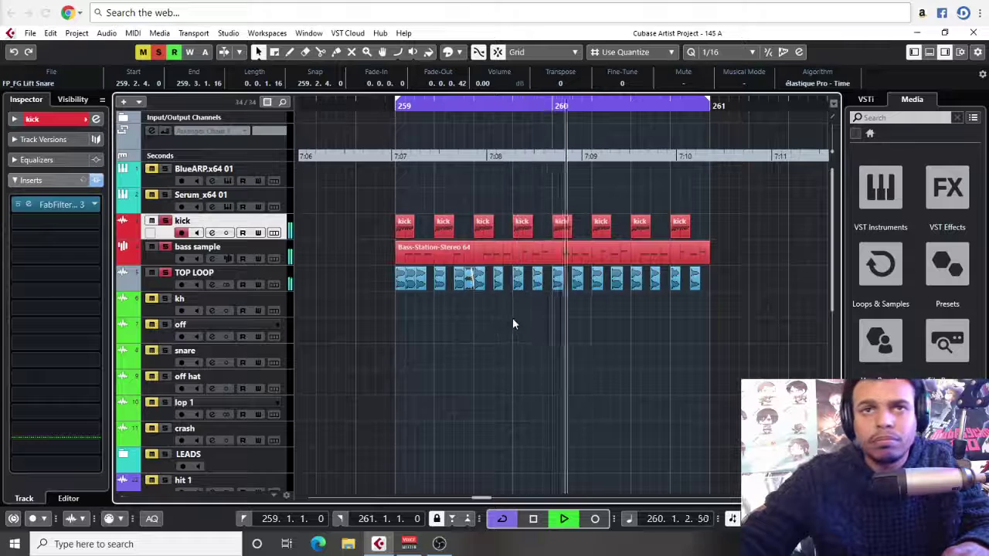
- Replace the bar 260 snare events on the TOP LOOP with a copy of the bar 259 pattern, and stop playback
drag(748, 299, 401, 282)
key(Delete)
drag(402, 279, 560, 277)
click(603, 327)
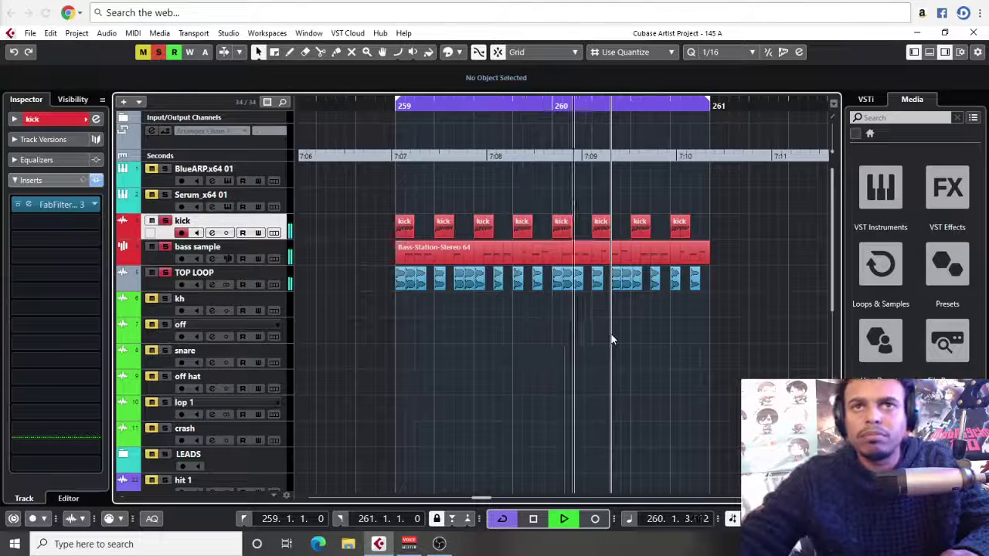
key(space)
- Set the quantize grid to 1/1 and play the loop to hear the new snare pattern
click(754, 52)
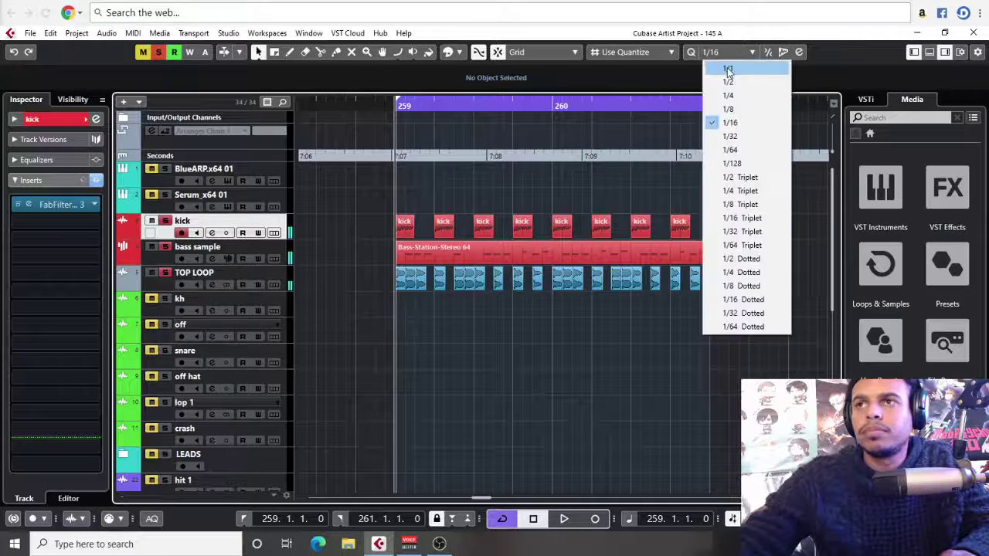
click(713, 65)
drag(385, 315, 747, 283)
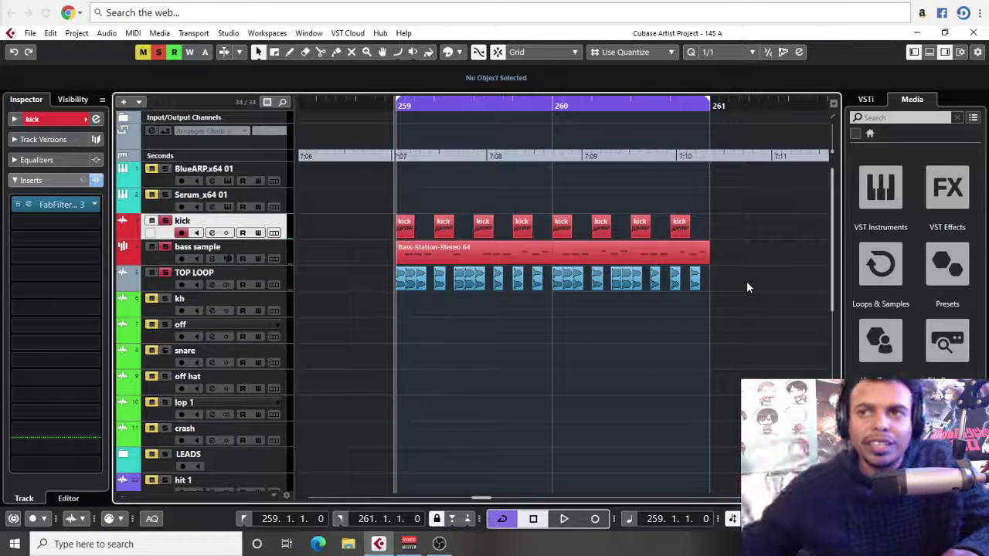
key(g)
key(g)
key(g)
key(g)
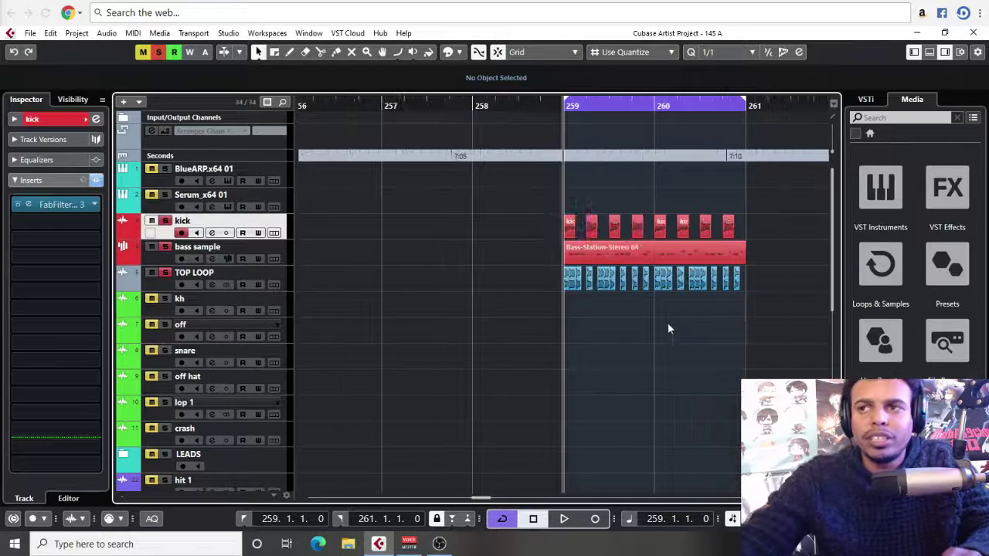
drag(656, 325, 562, 346)
key(space)
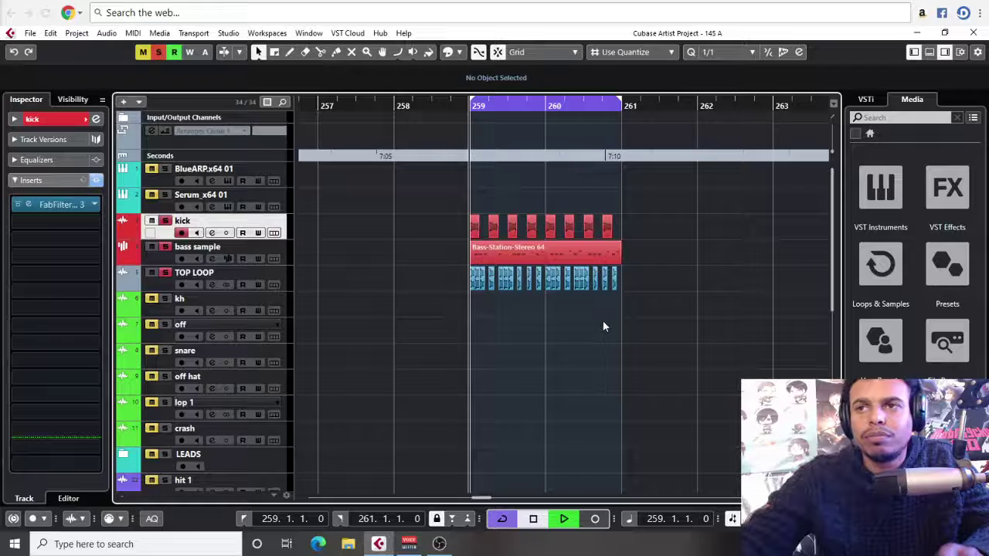
- Examine the kick track's Pro-Q 3 curve, stop playback and close the plugin
click(28, 204)
click(104, 292)
key(space)
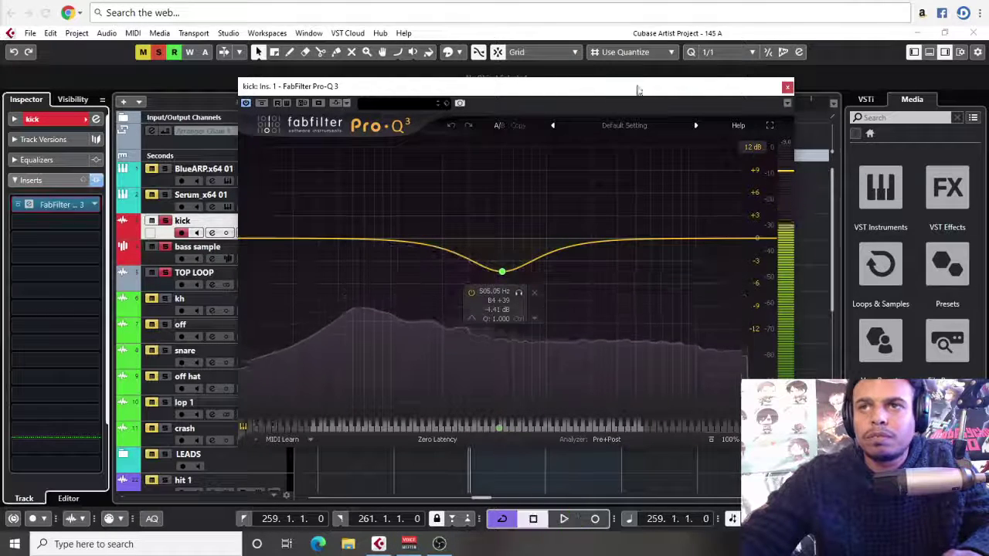
click(788, 87)
- Reactivate AutoPan on the TOP LOOP track, check its Pro-Q 3 settings and audition the loop
click(170, 285)
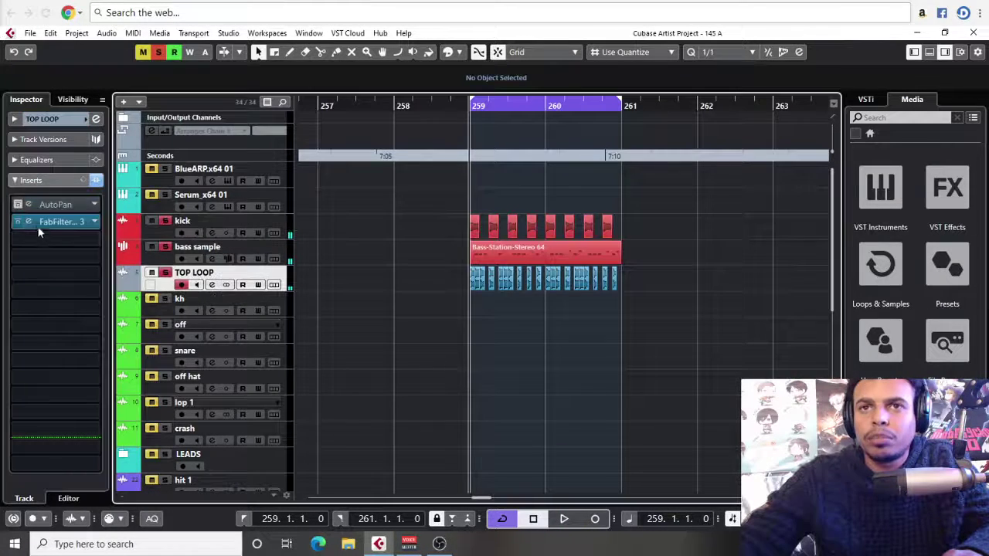
click(28, 222)
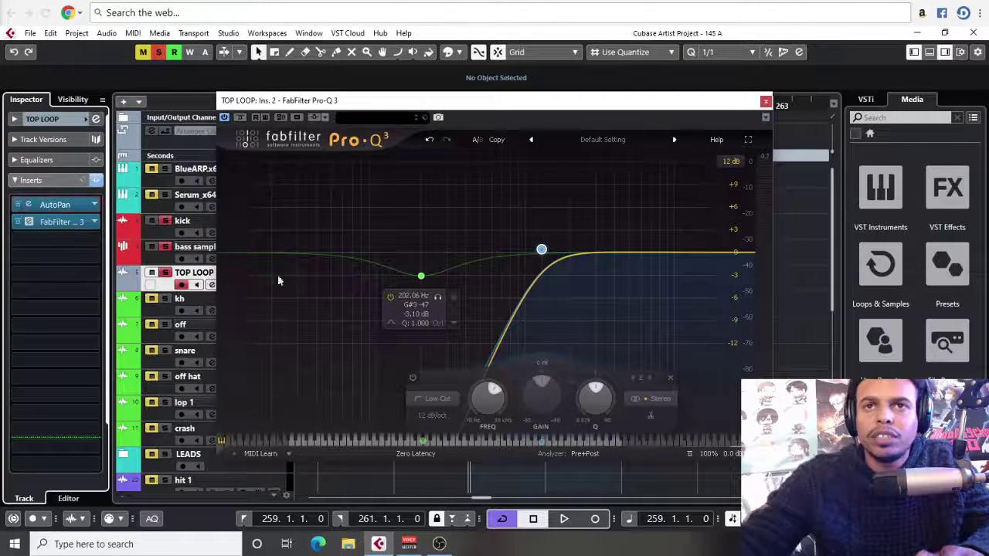
key(space)
click(765, 102)
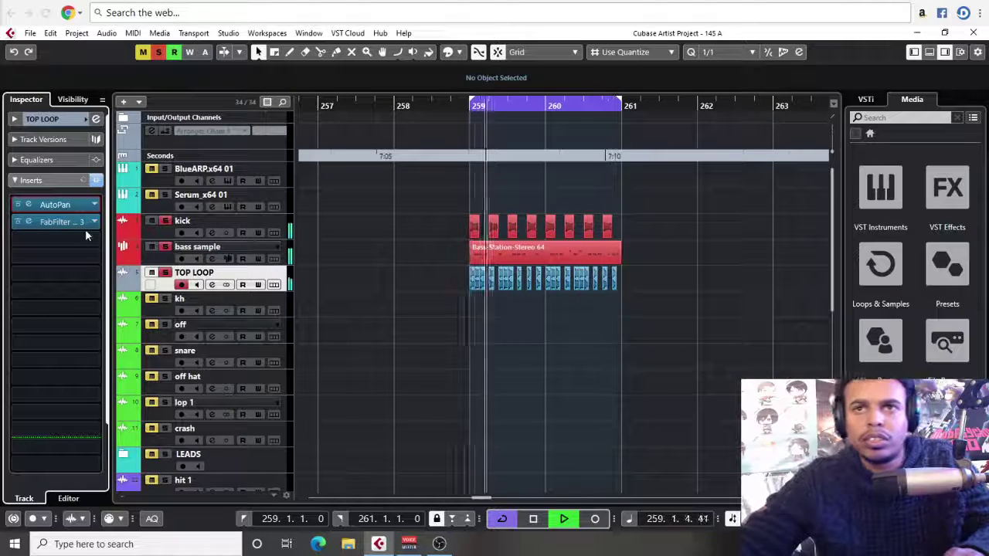
key(space)
- Set the TOP LOOP AutoPan rate to 1/4 during playback, close the effect and stop
click(28, 205)
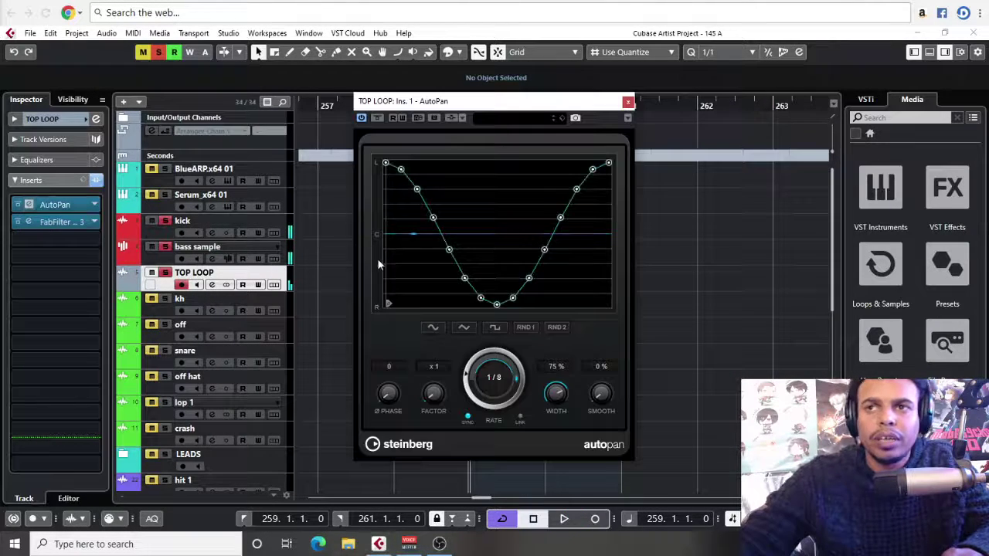
key(space)
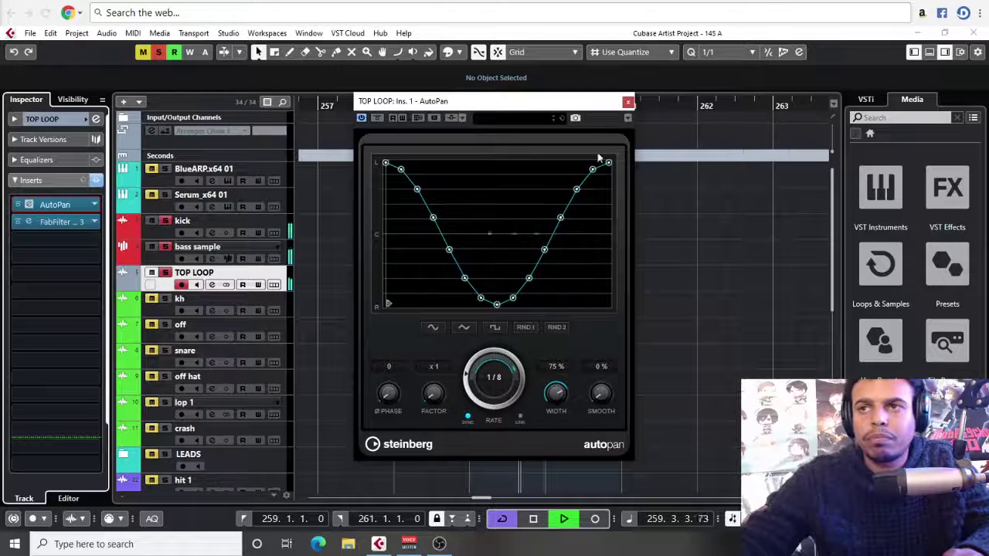
click(499, 387)
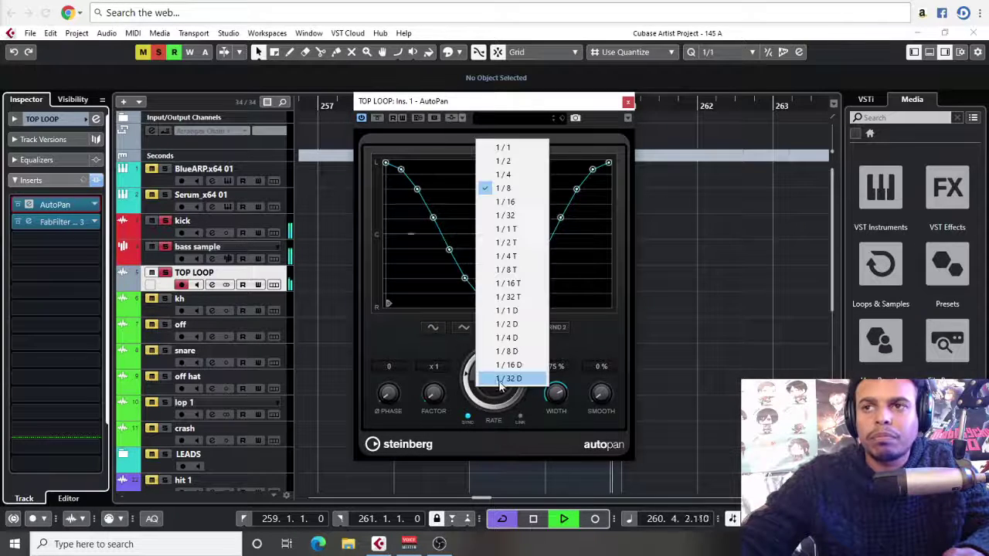
click(520, 177)
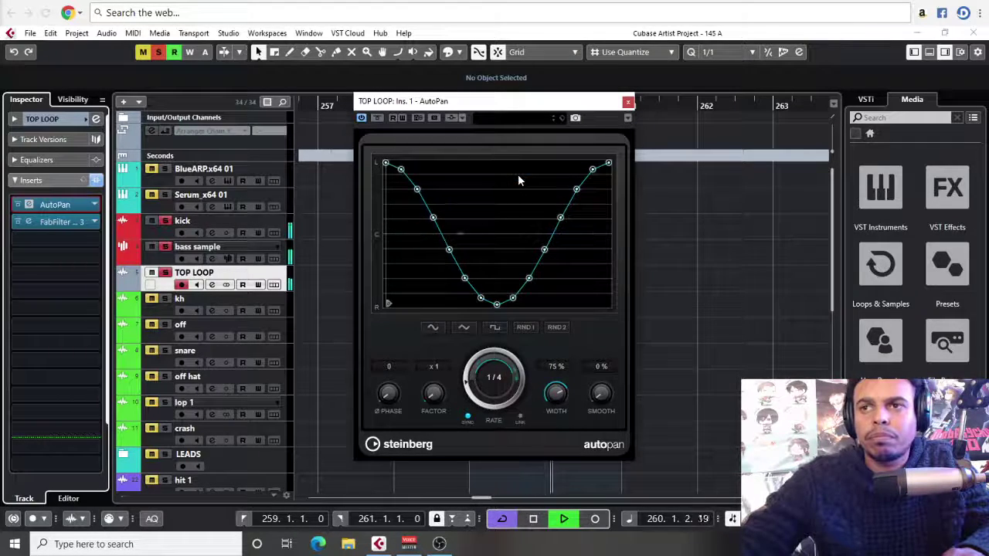
click(627, 101)
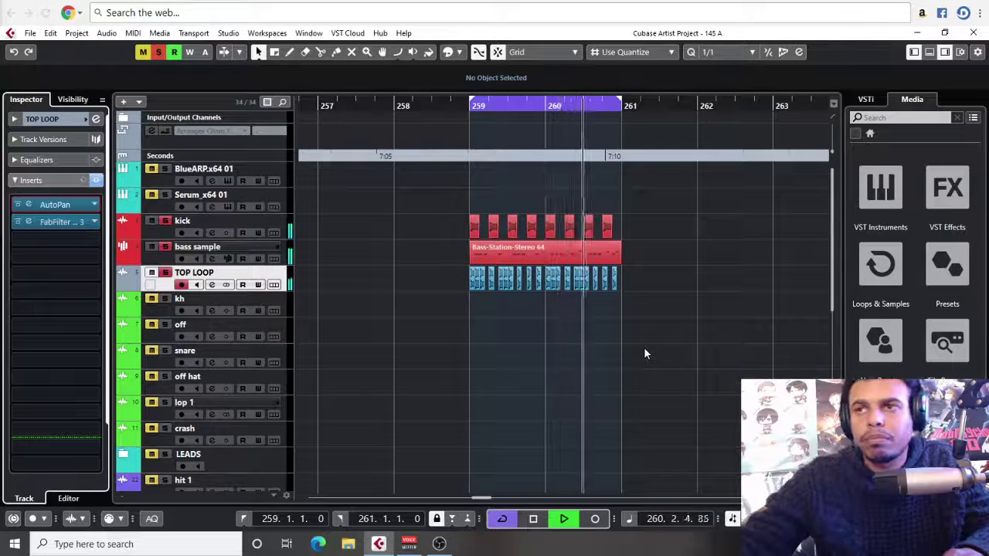
key(space)
- Move the finished snare pattern on the TOP LOOP track out of the loop range, back to bar 254
drag(430, 302, 322, 288)
key(g)
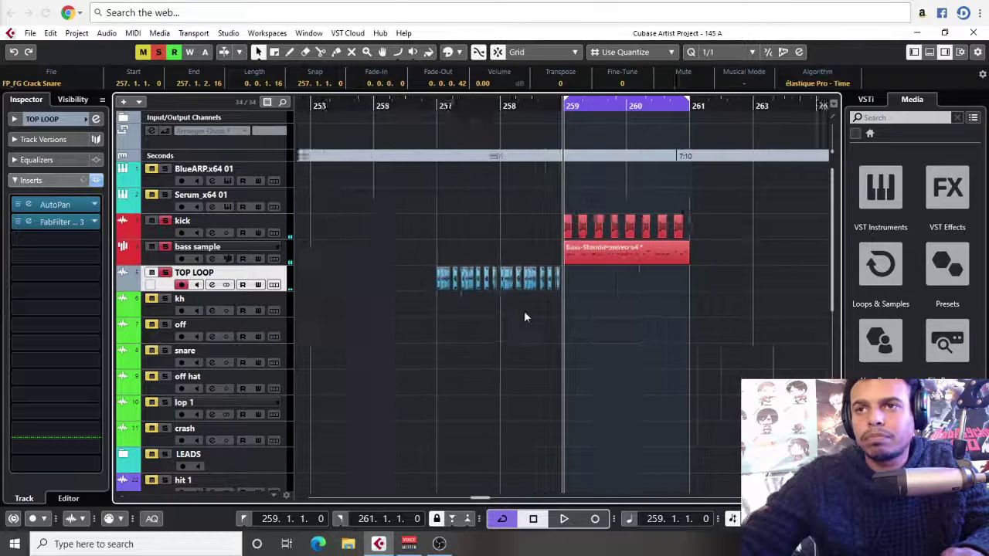
right_click(578, 299)
click(595, 300)
drag(599, 282, 572, 281)
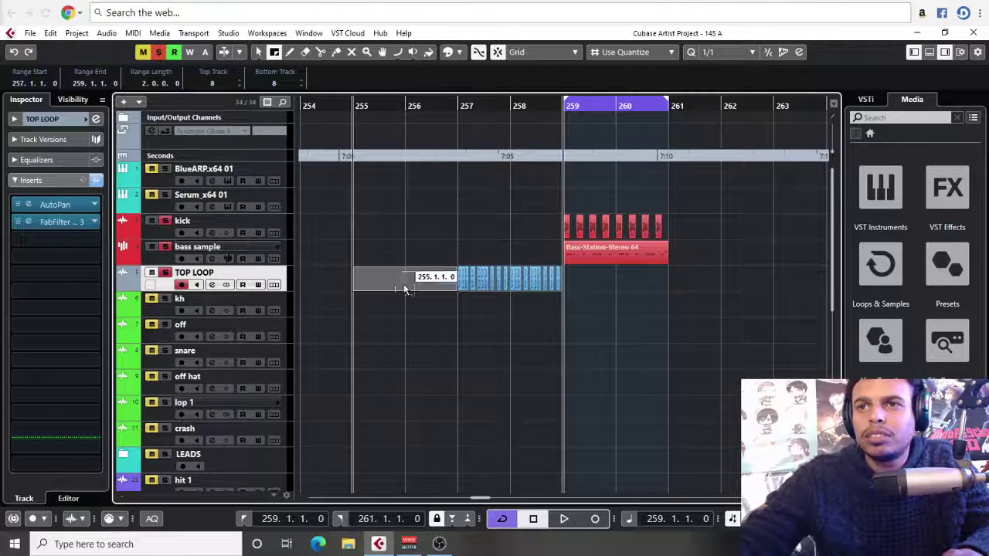
drag(403, 286, 351, 288)
right_click(590, 299)
click(600, 307)
- Move the group of orange hat samples on the TOP LOOP track to start at bar 259
scroll(635, 323, right, 3)
key(g)
key(g)
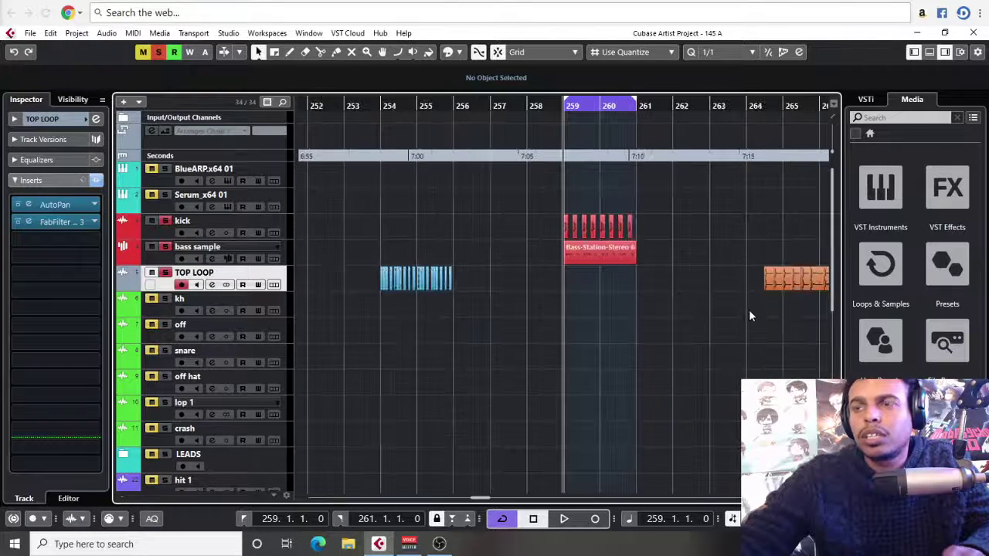
scroll(748, 310, right, 3)
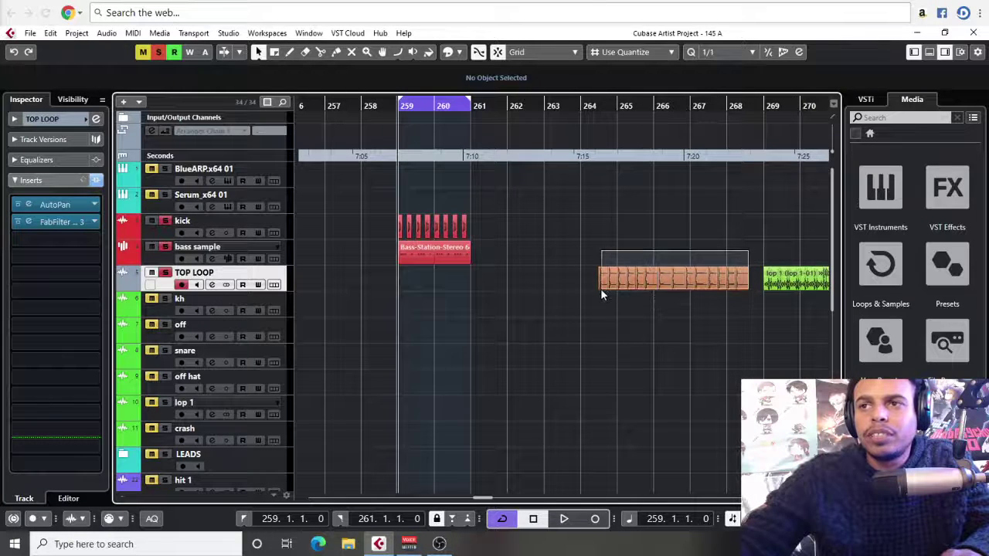
drag(600, 290, 413, 287)
scroll(625, 257, left, 3)
key(h)
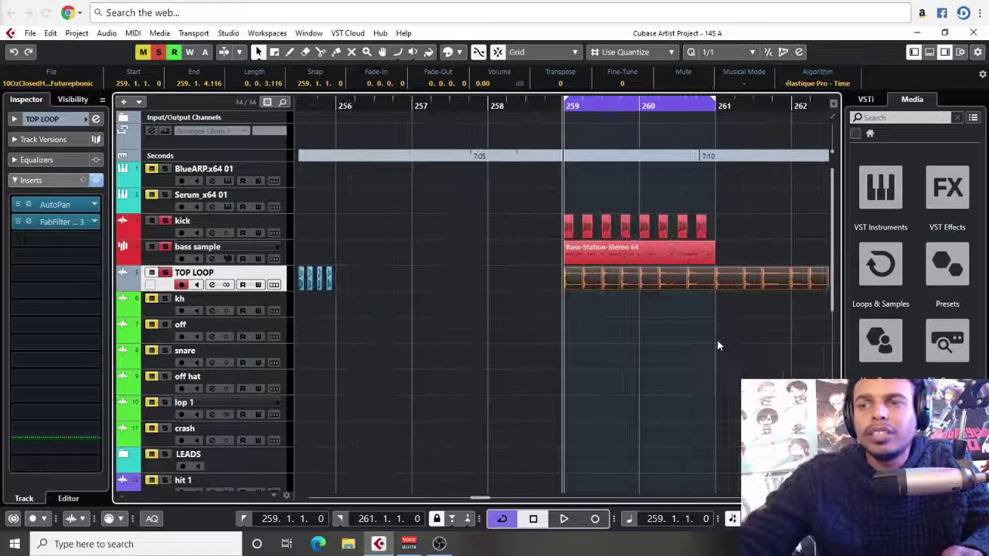
- Set the quantize grid to 1/8 and bypass all inserts on the TOP LOOP track
click(717, 340)
scroll(626, 249, right, 3)
scroll(724, 53, down, 3)
key(h)
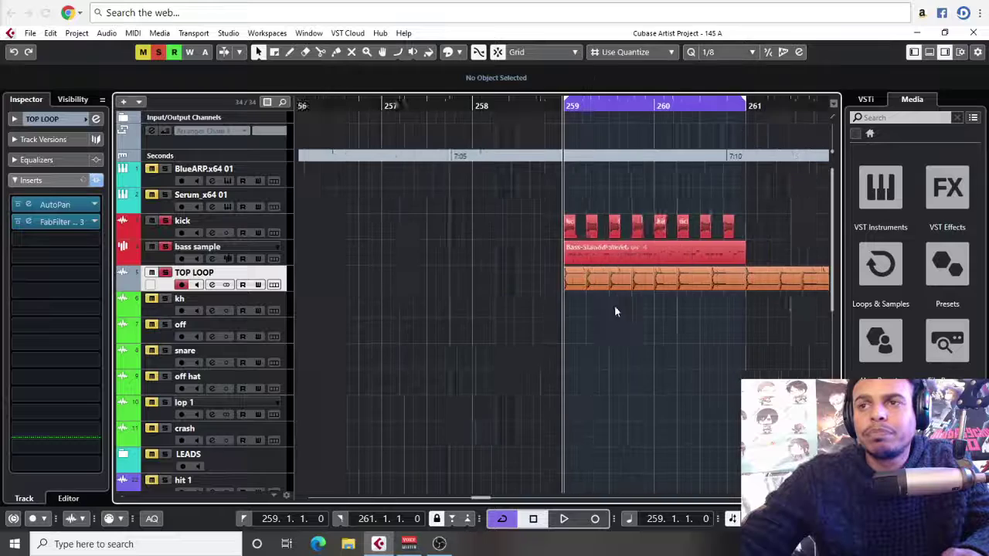
key(h)
scroll(584, 337, right, 1)
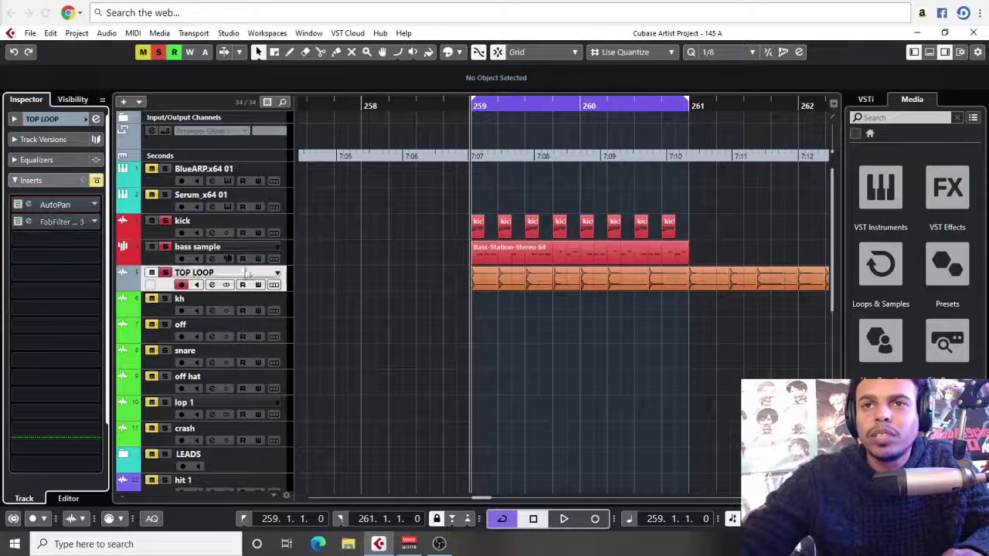
- Audition the orange hat samples in the loop from bar 259 to 261, then stop playback
key(g)
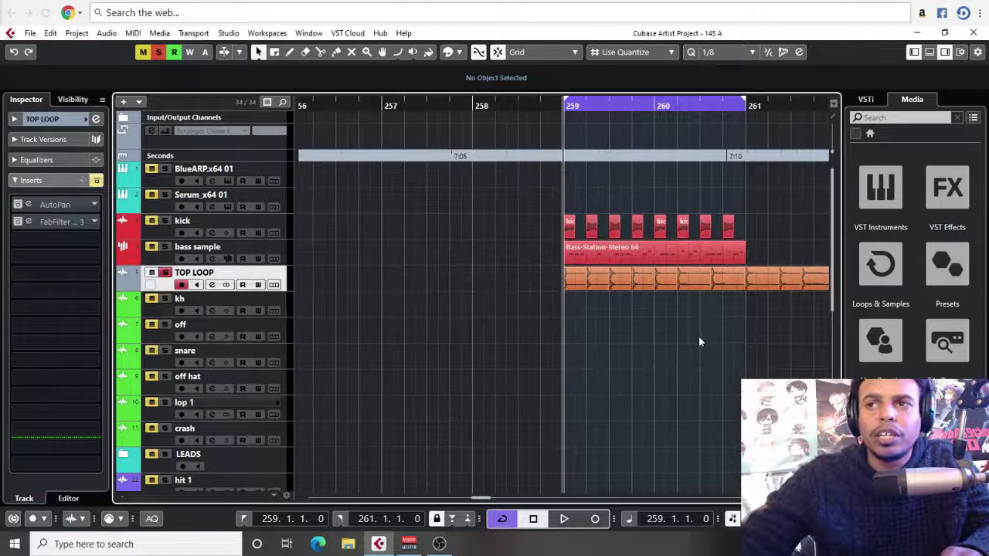
scroll(432, 347, left, 2)
key(space)
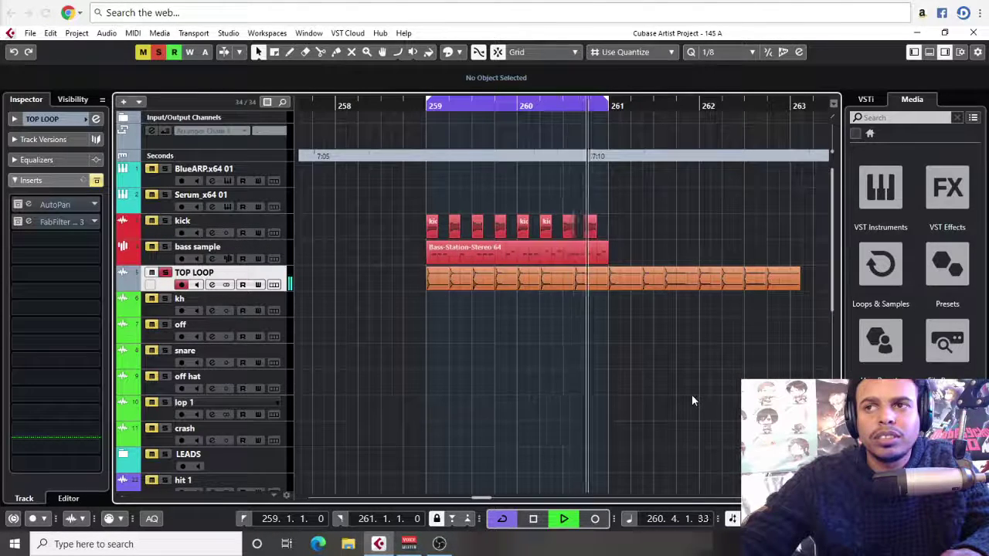
key(space)
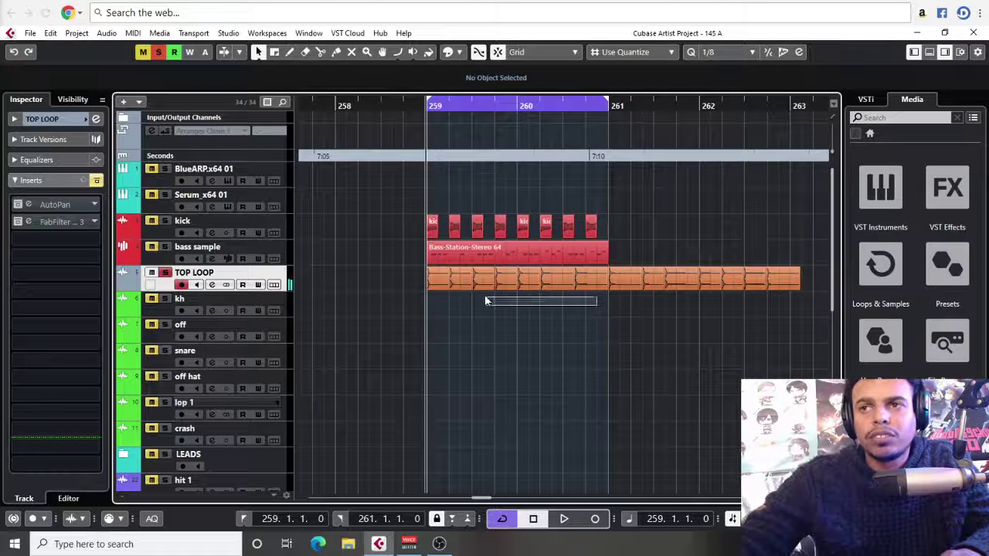
- Rearrange the hat samples on the TOP LOOP track so eighth-note hits run end to end from bar 259 to 260
mouse_move(486, 298)
mouse_down()
mouse_move(454, 283)
mouse_move(437, 288)
mouse_move(495, 287)
mouse_move(484, 287)
mouse_up()
click(458, 303)
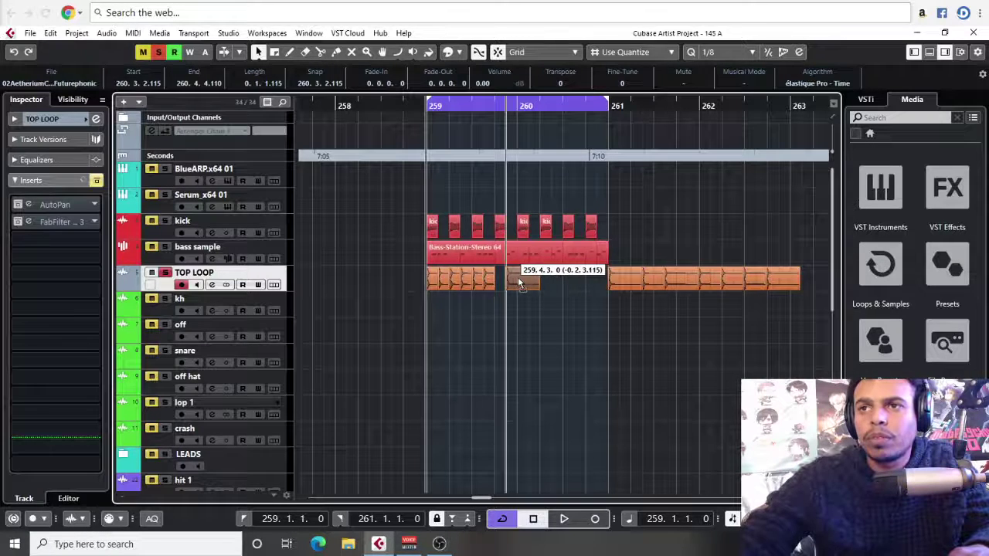
drag(519, 281, 509, 284)
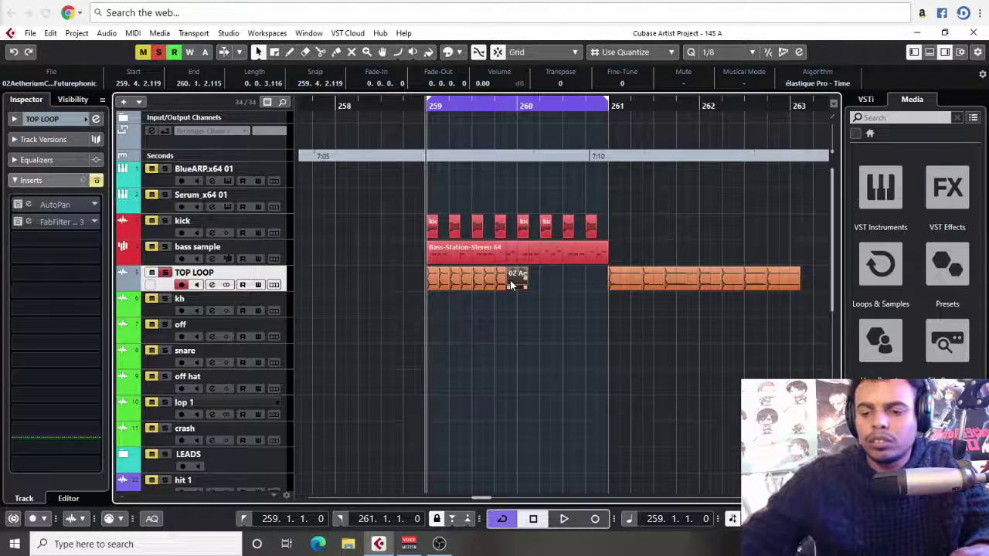
key(Delete)
drag(616, 286, 519, 292)
key(Delete)
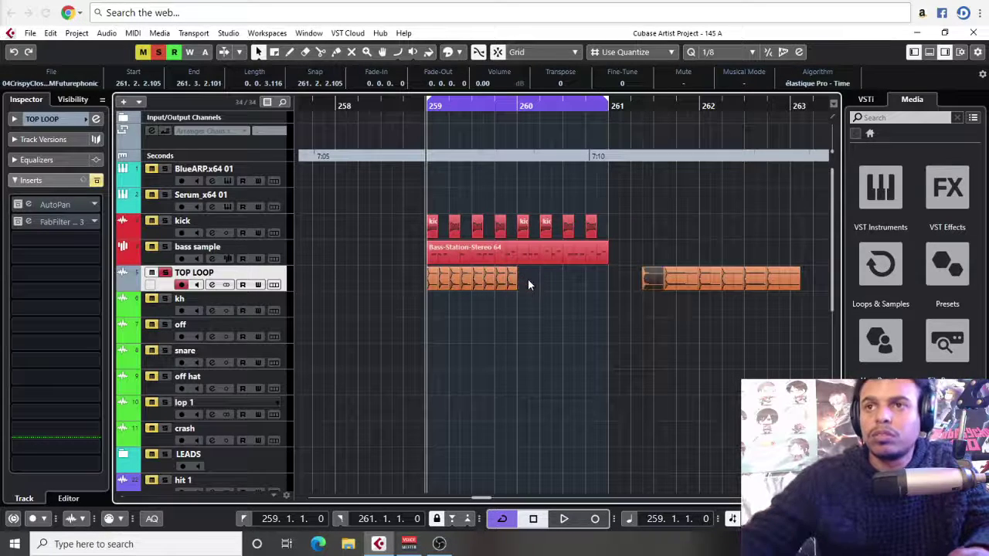
- Shorten the loop range to bars 259–260, play it, and re-enable the FabFilter Pro-Q 3 insert on the TOP LOOP track
scroll(739, 50, down, 1)
key(space)
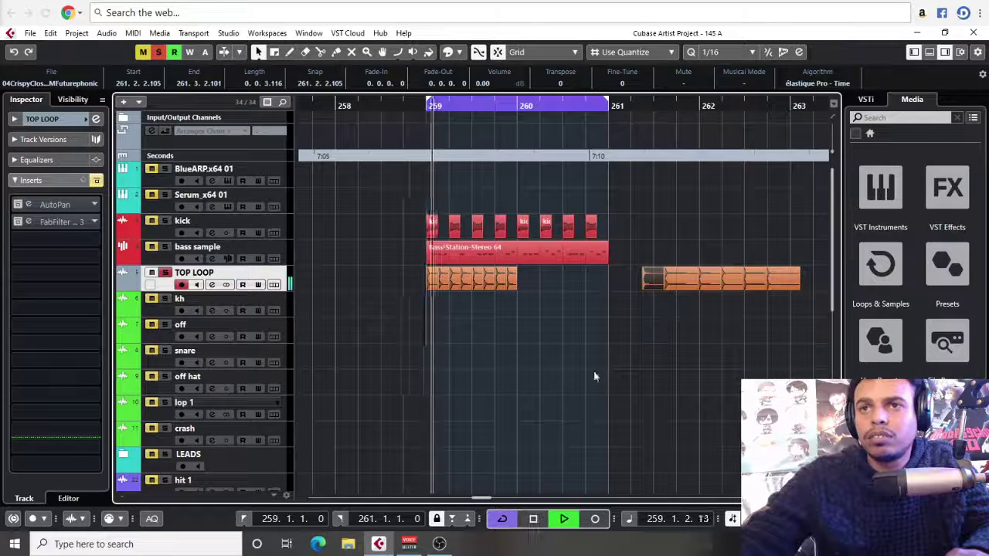
click(521, 116)
key(space)
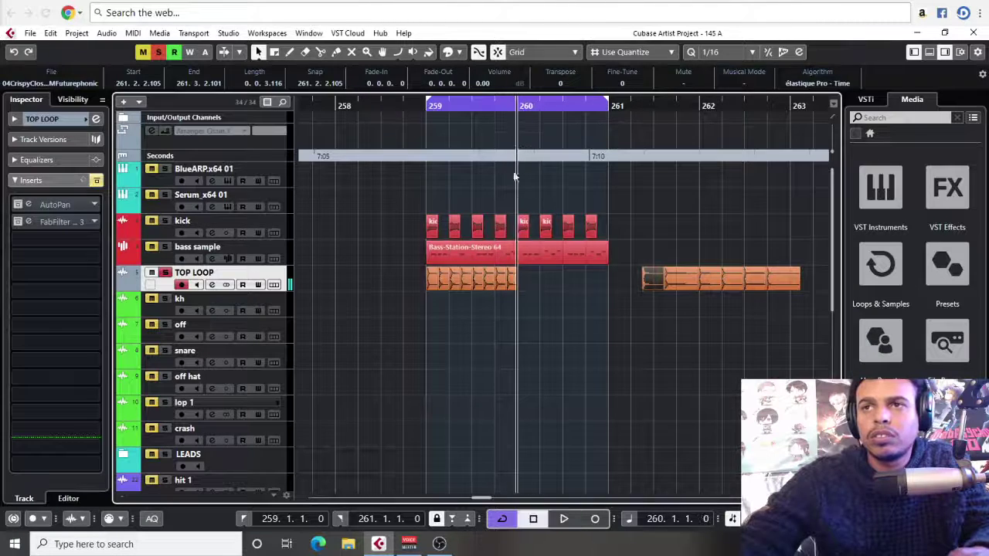
drag(498, 97, 510, 113)
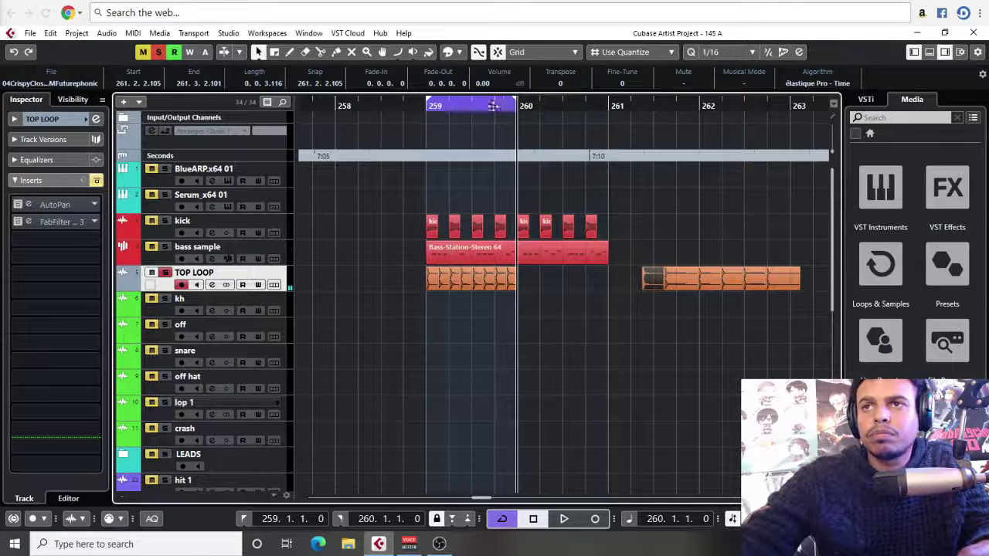
key(KP_Subtract)
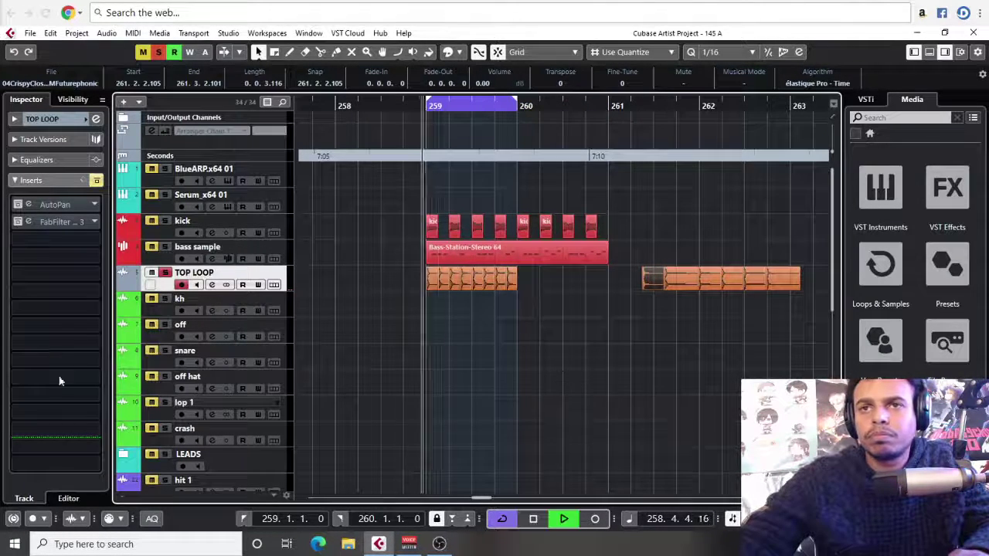
click(27, 221)
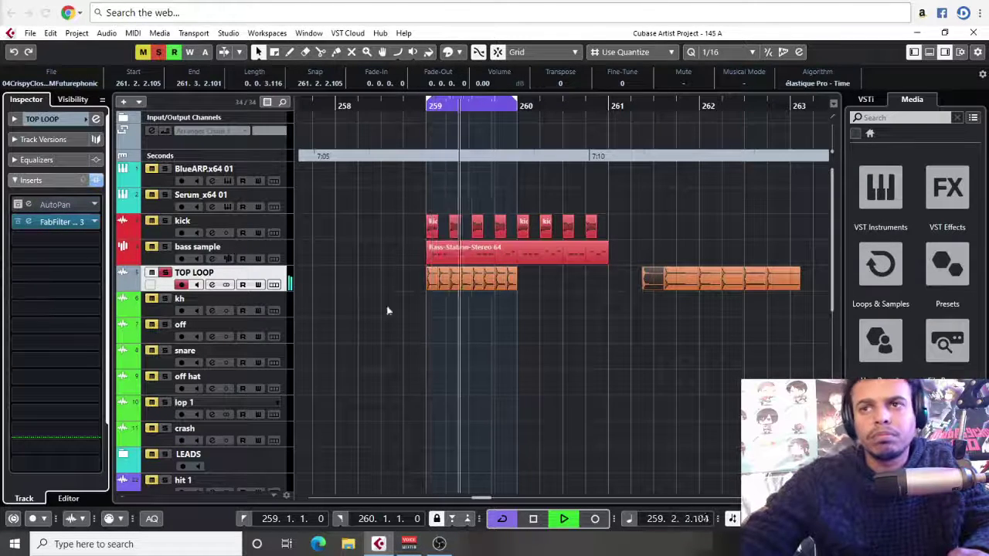
- Move the 04Crispy closed hat sample to bar 260 and trim it to an eighth note on the 1/8 grid
scroll(387, 306, up, 3)
scroll(699, 310, down, 2)
scroll(680, 309, right, 3)
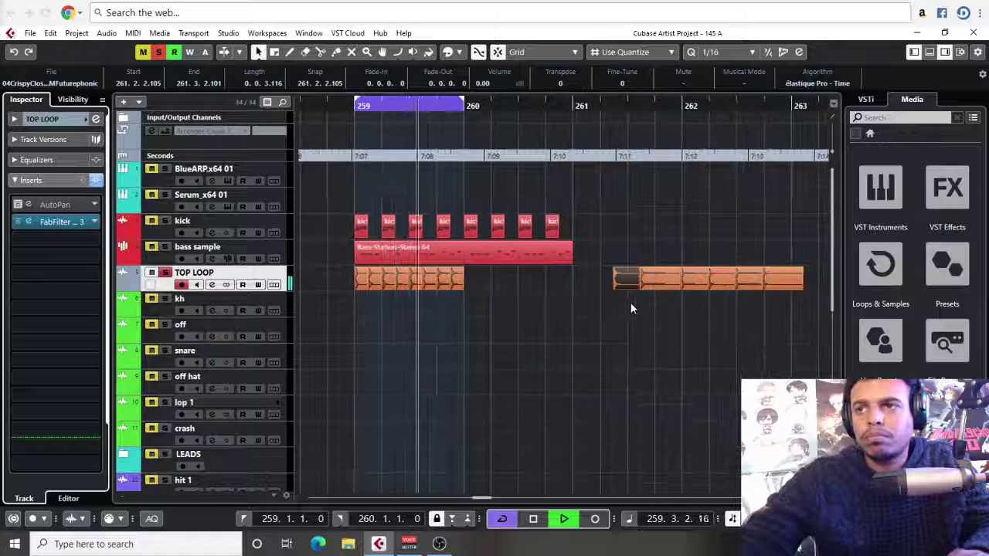
drag(626, 280, 476, 272)
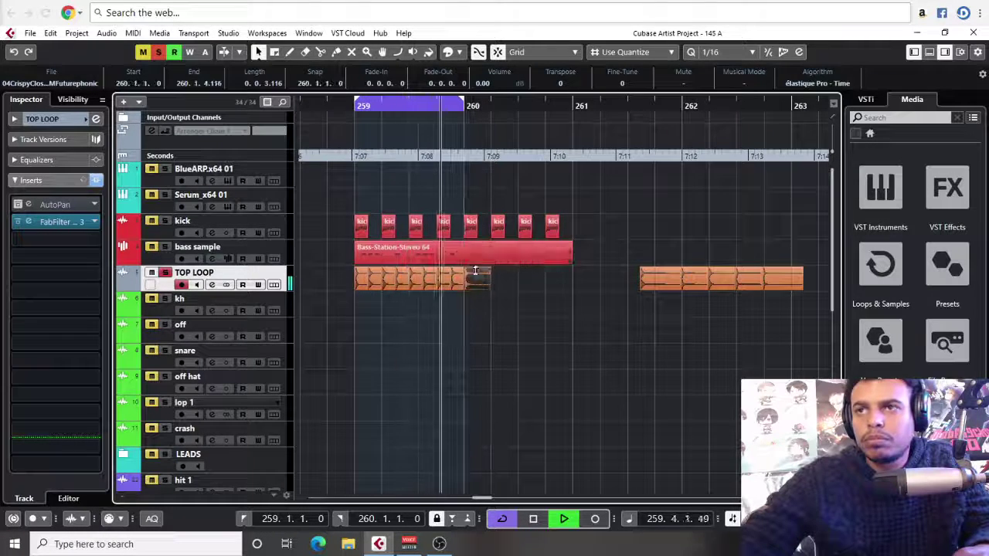
scroll(724, 54, up, 1)
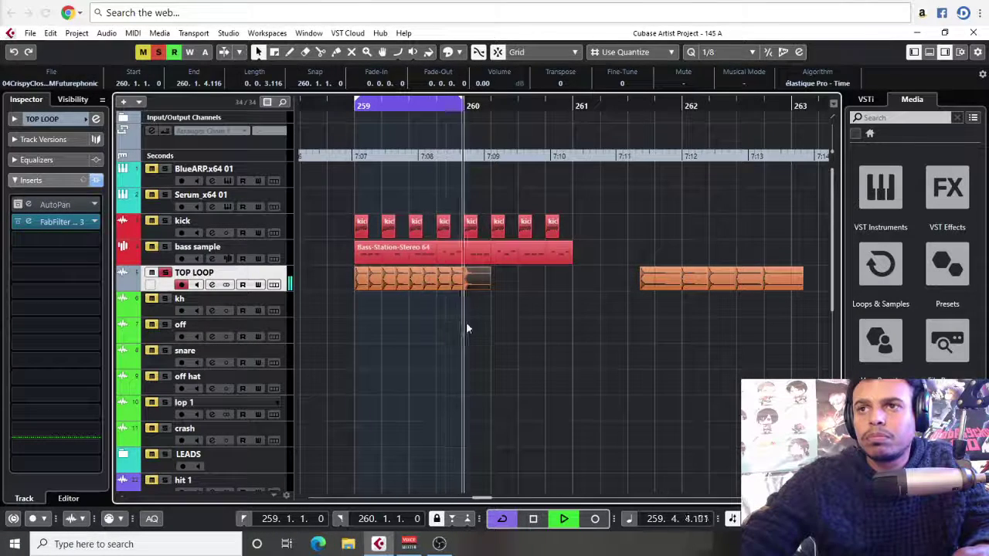
drag(489, 289, 477, 288)
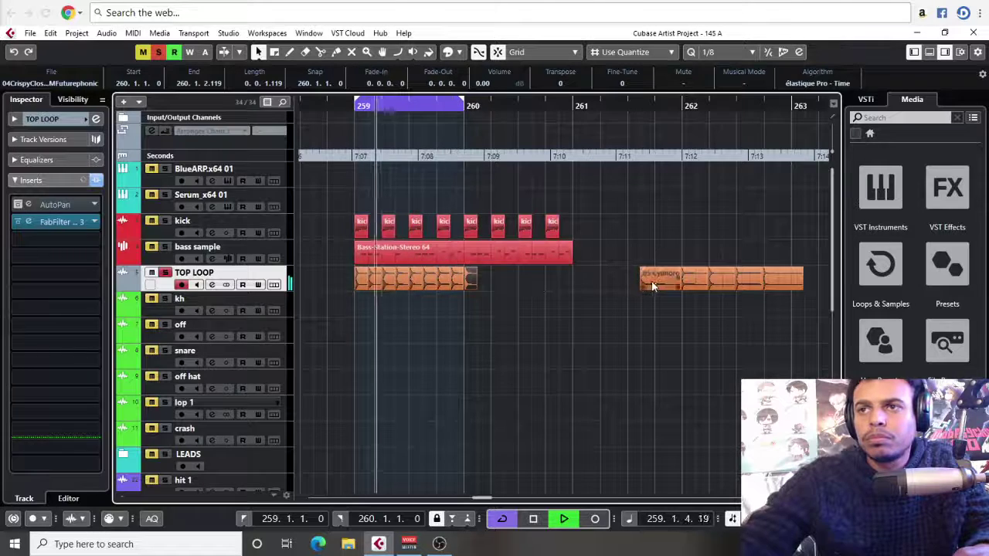
- Line up the remaining hat samples end to end as eighth notes on the TOP LOOP track, starting at 260.1.3
drag(653, 286, 497, 282)
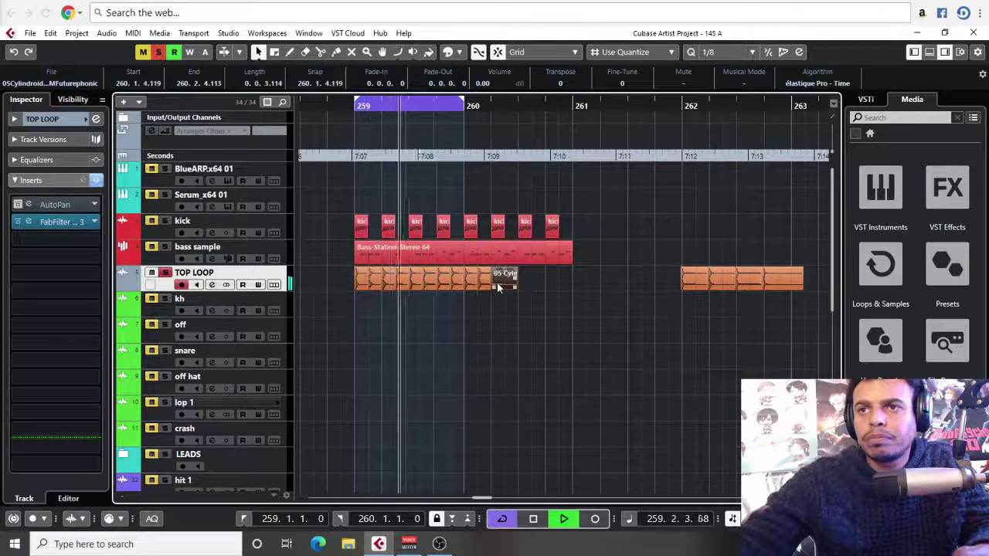
key(Delete)
key(space)
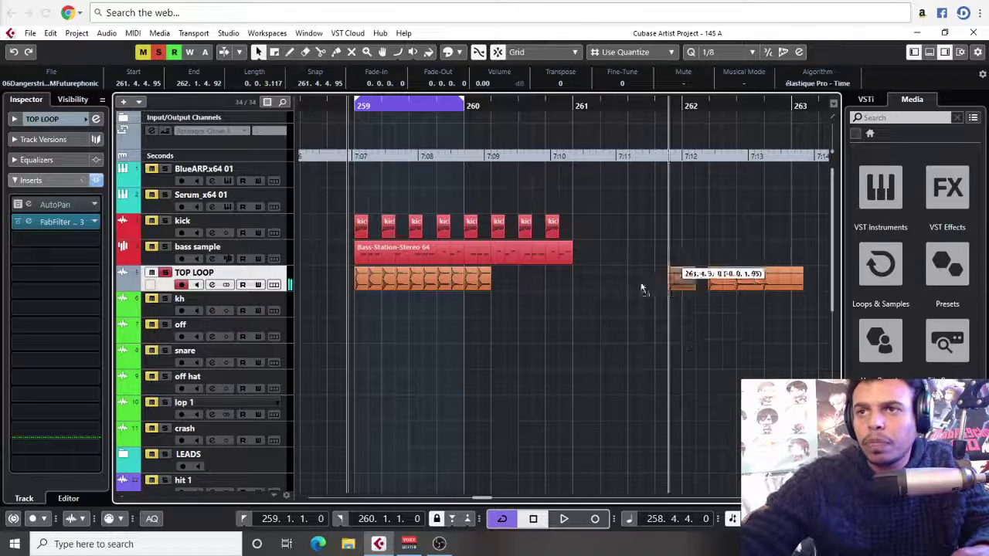
drag(641, 289, 510, 289)
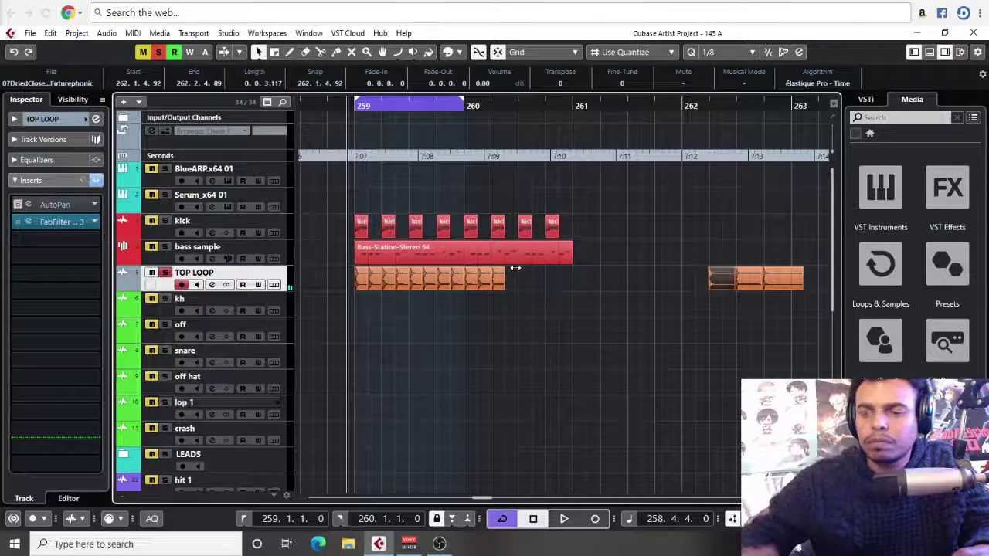
drag(707, 279, 522, 286)
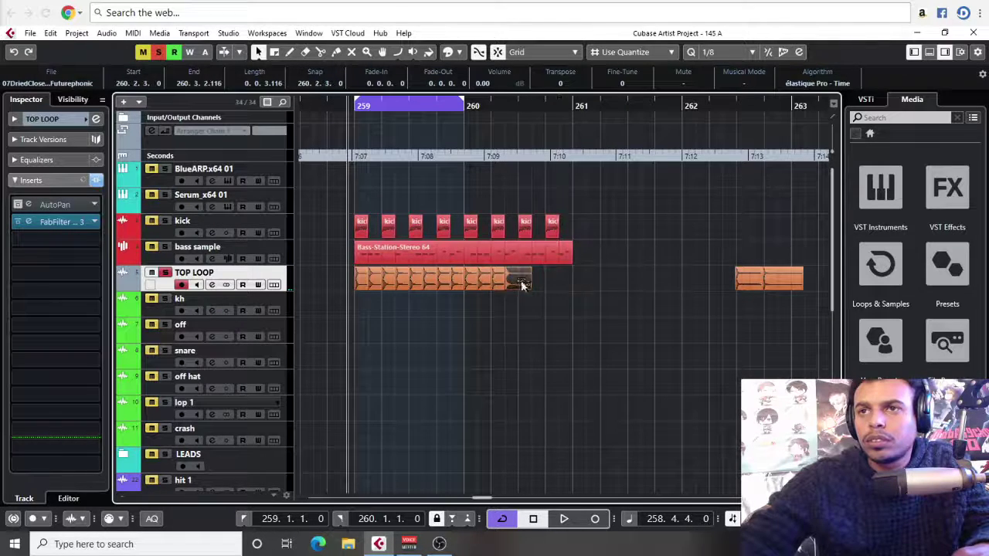
drag(751, 285, 564, 294)
click(433, 283)
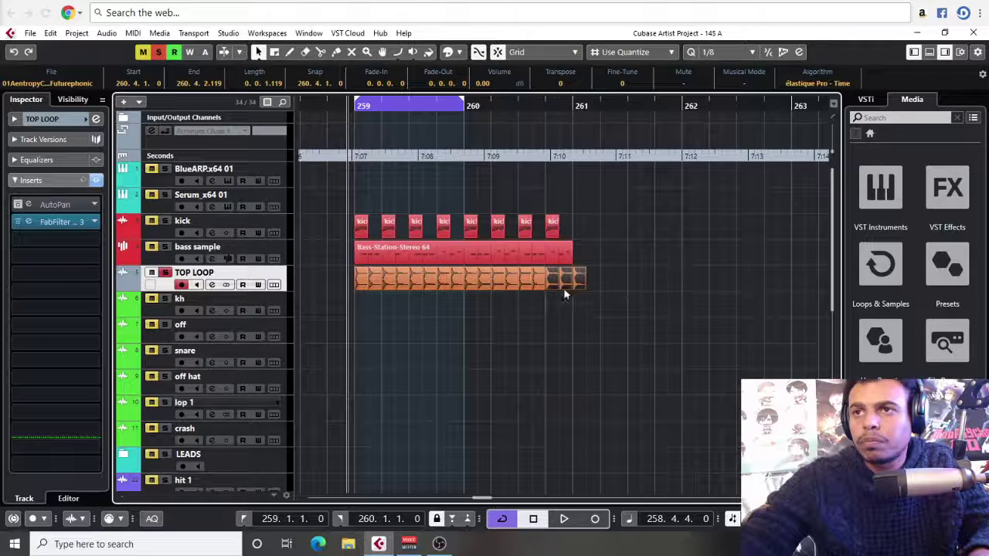
- Extend the loop range to bar 261 and audition the hats with the kick and bass sample tracks soloed
alt+click(575, 101)
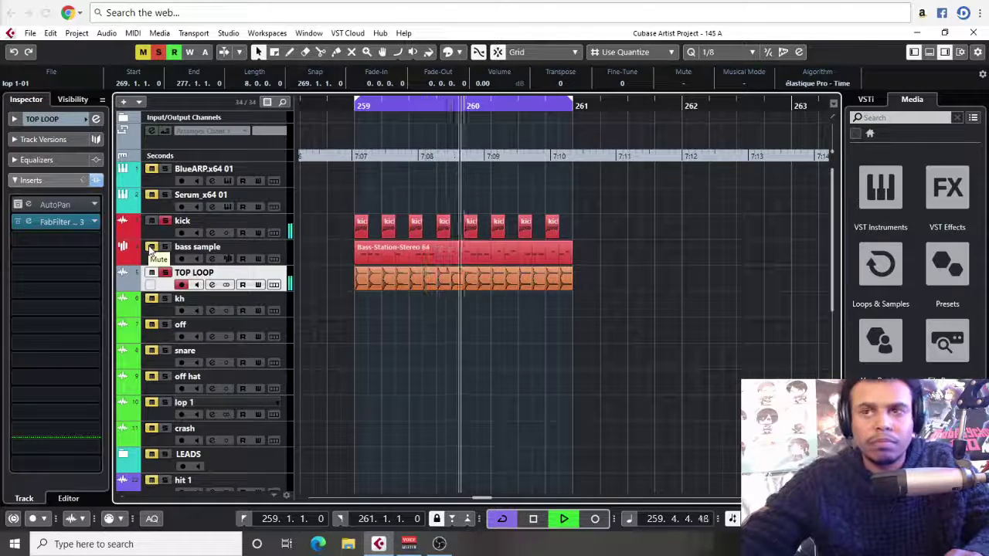
click(18, 205)
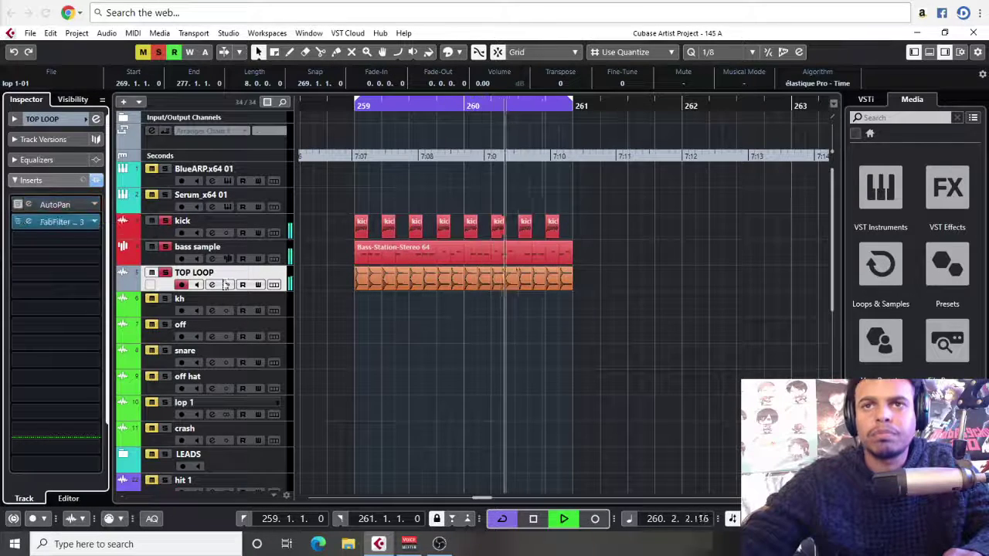
click(420, 315)
key(h)
key(h)
key(g)
key(g)
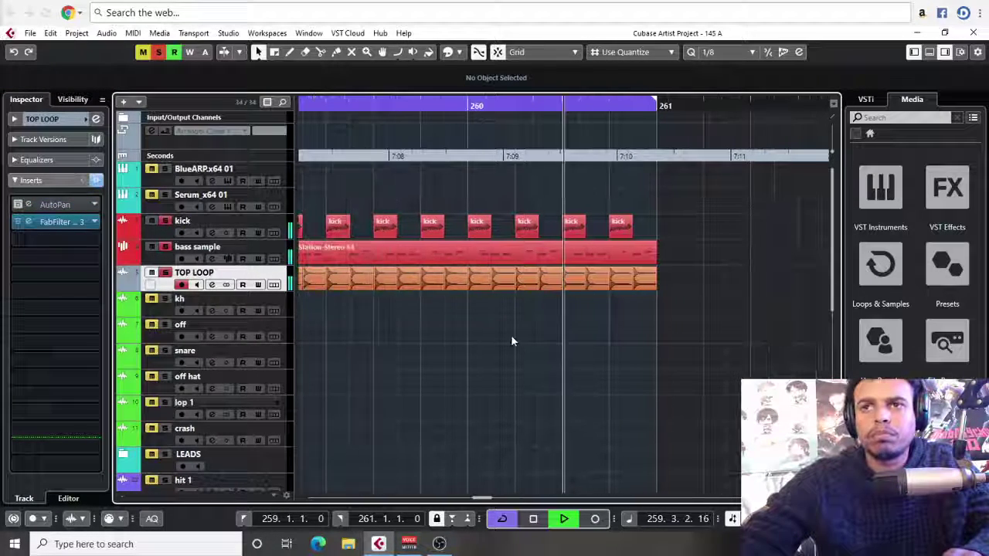
key(space)
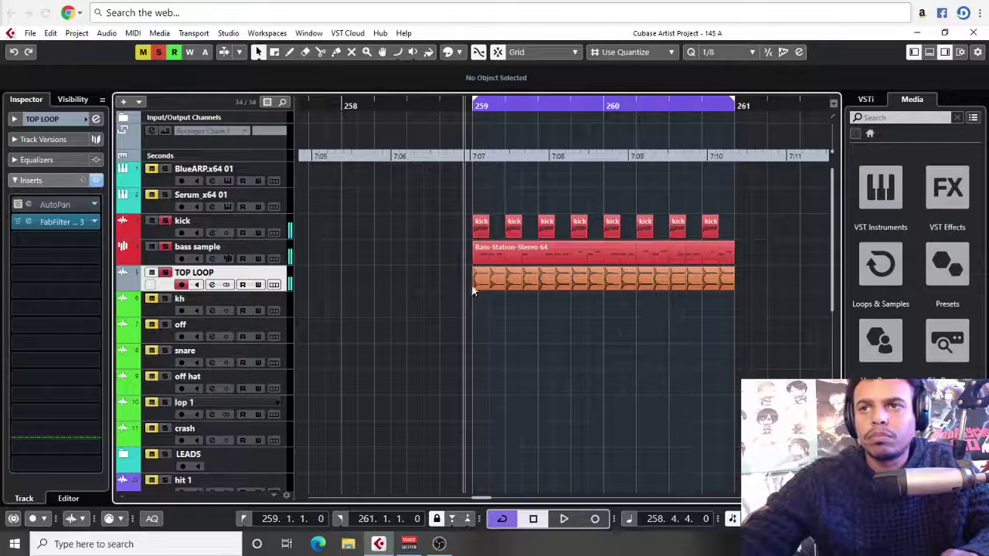
- Set the volume of every second hat sample, starting with the one at bar 259, to -2 dB and play the loop
click(497, 283)
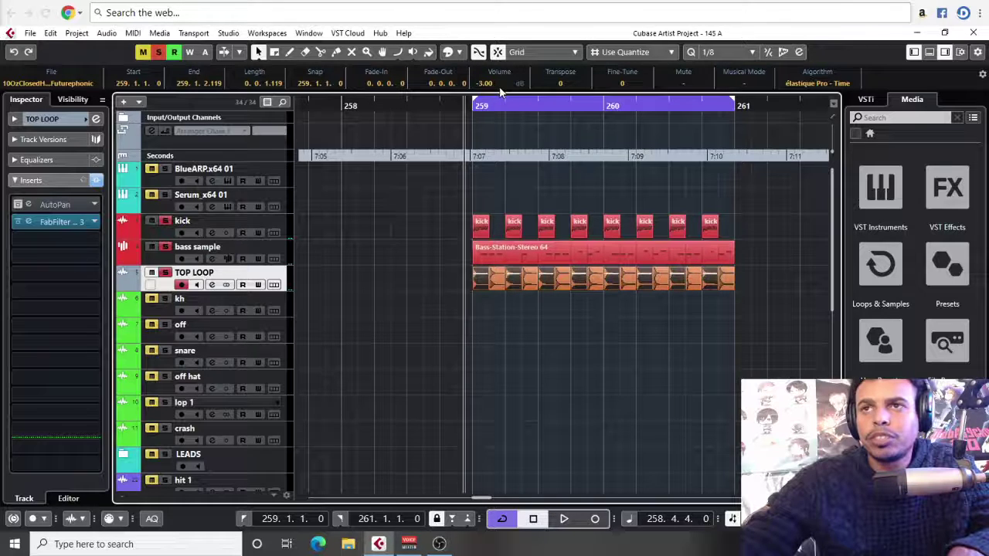
key(space)
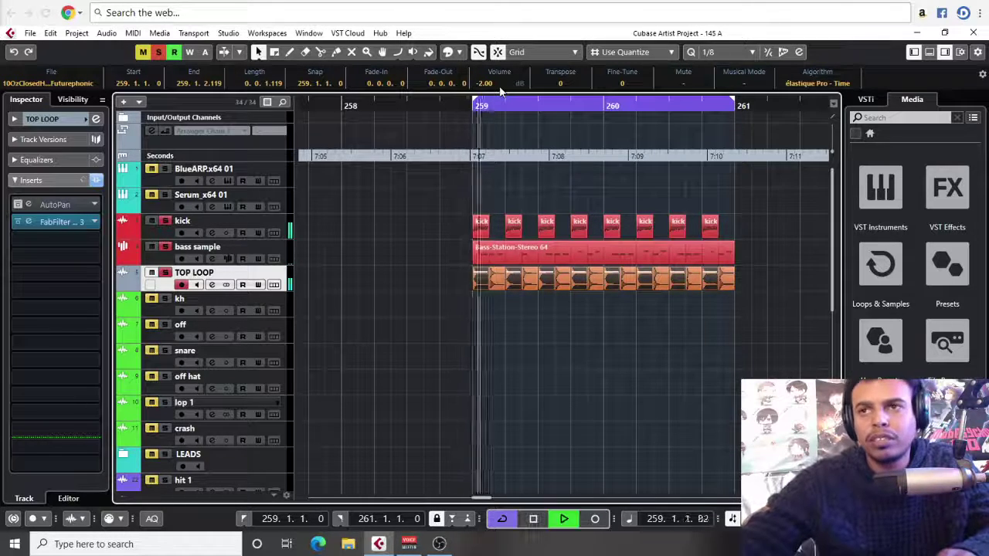
click(616, 350)
- Set the quantize grid to 1/16 and turn the hat at 259.2.3 into two sixteenth-note hits
scroll(726, 52, down, 1)
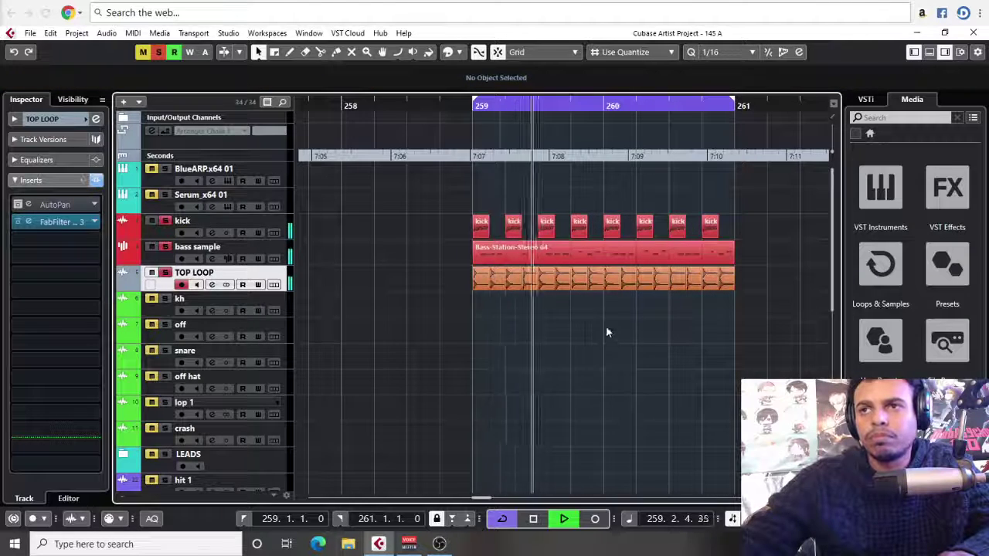
key(space)
key(h)
key(h)
scroll(534, 304, right, 1)
click(528, 286)
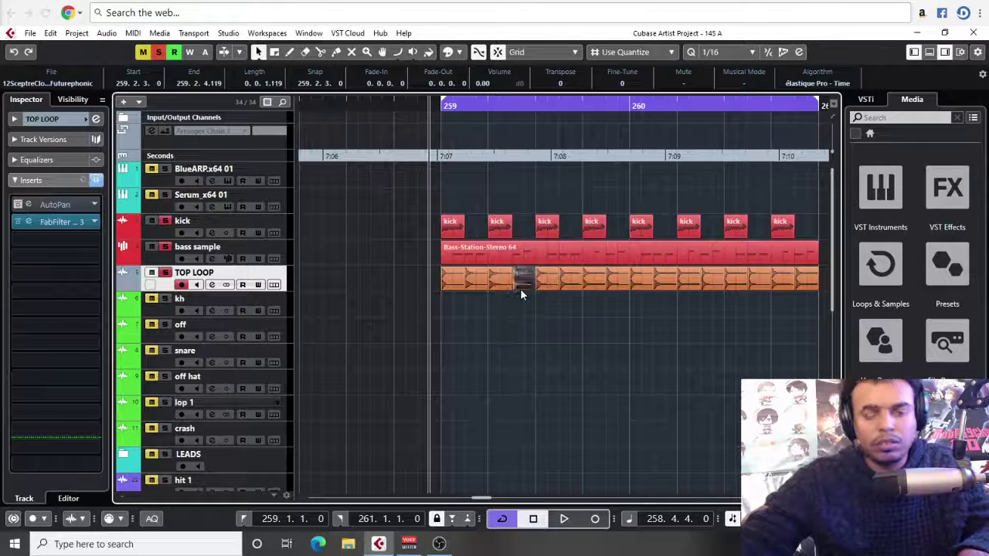
drag(520, 288, 535, 284)
click(613, 303)
click(563, 328)
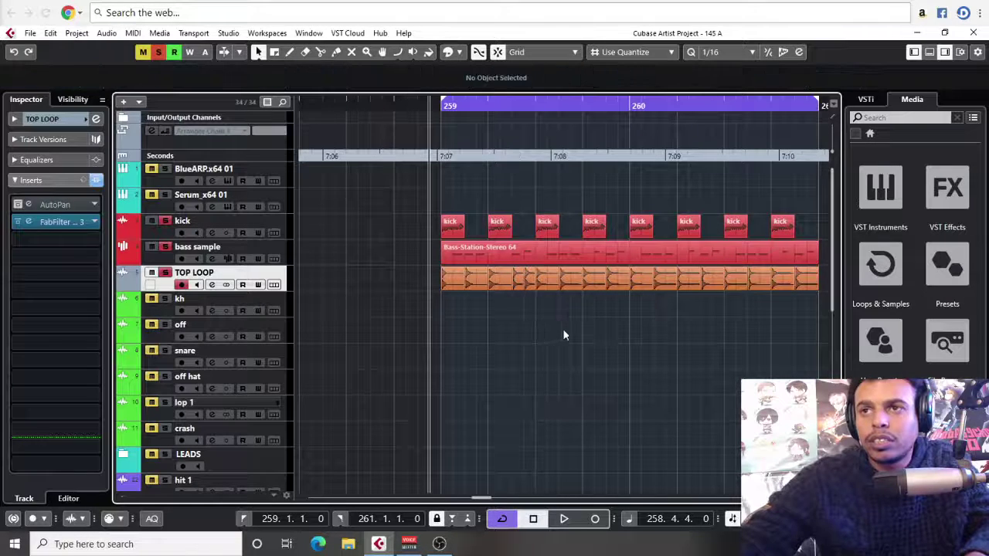
- Play the loop and turn the last hat before bar 260 into two sixteenth-note hits
key(space)
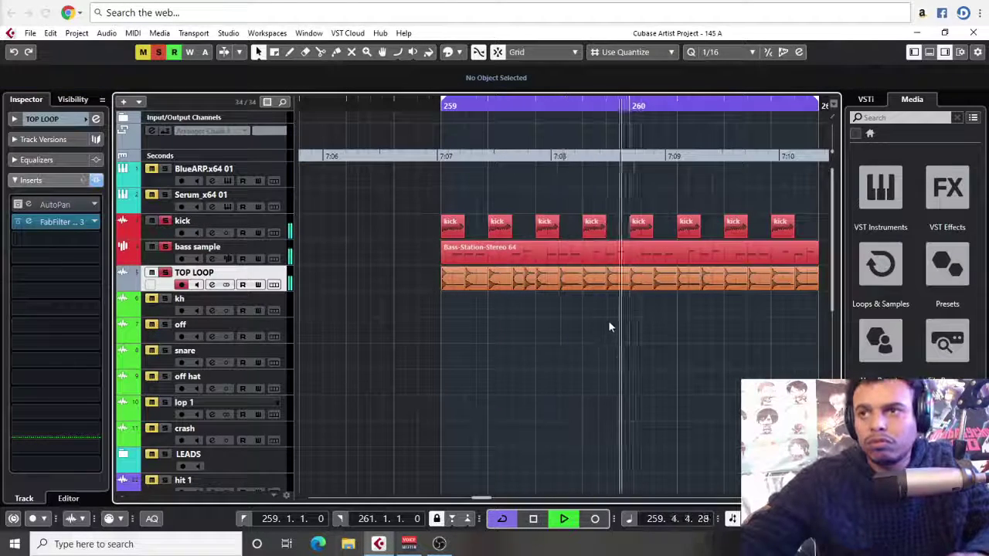
mouse_move(625, 284)
mouse_down()
mouse_move(613, 283)
mouse_move(624, 284)
mouse_up()
click(627, 294)
alt+click(595, 283)
click(634, 315)
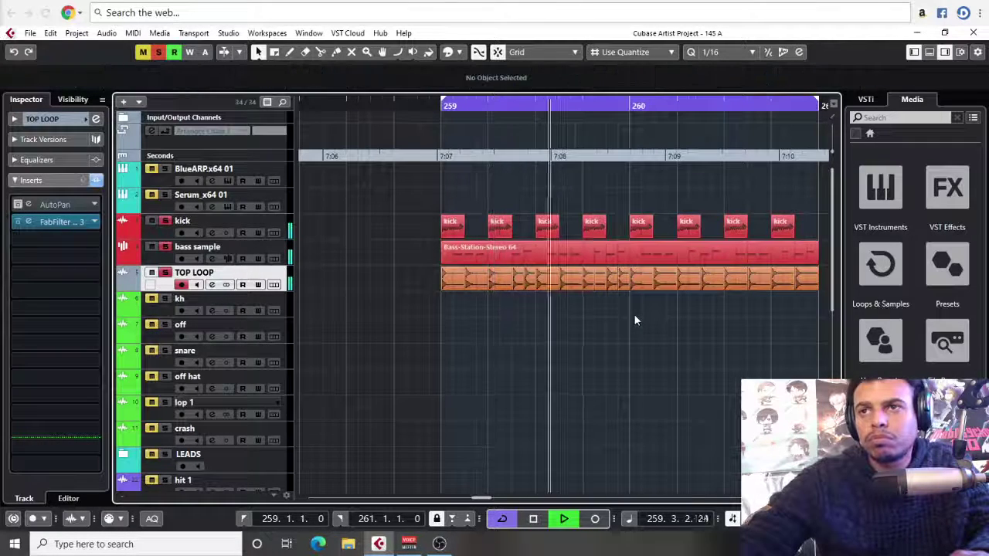
- Double the hats at 260.3.3 and 260.4.3 into pairs of sixteenth-note hits
key(g)
key(g)
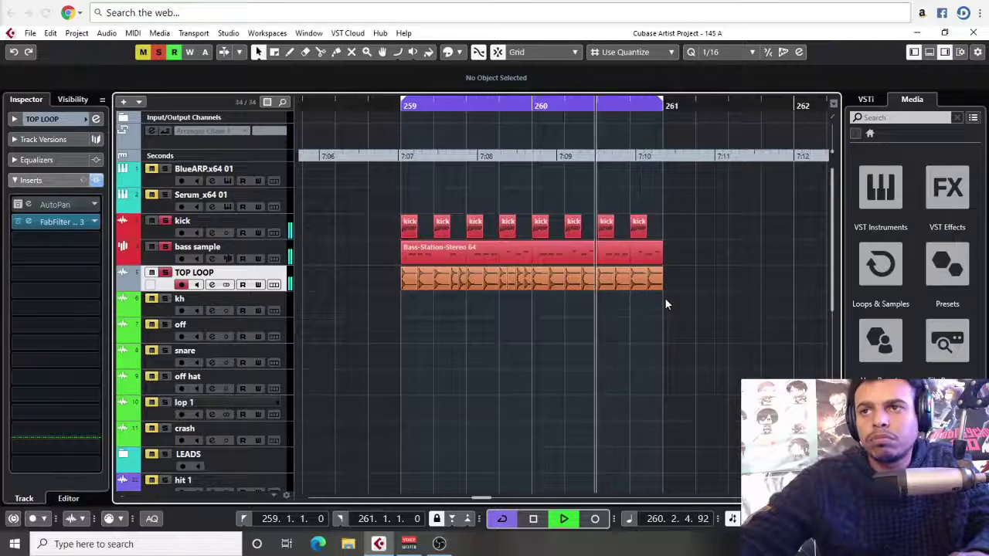
click(602, 282)
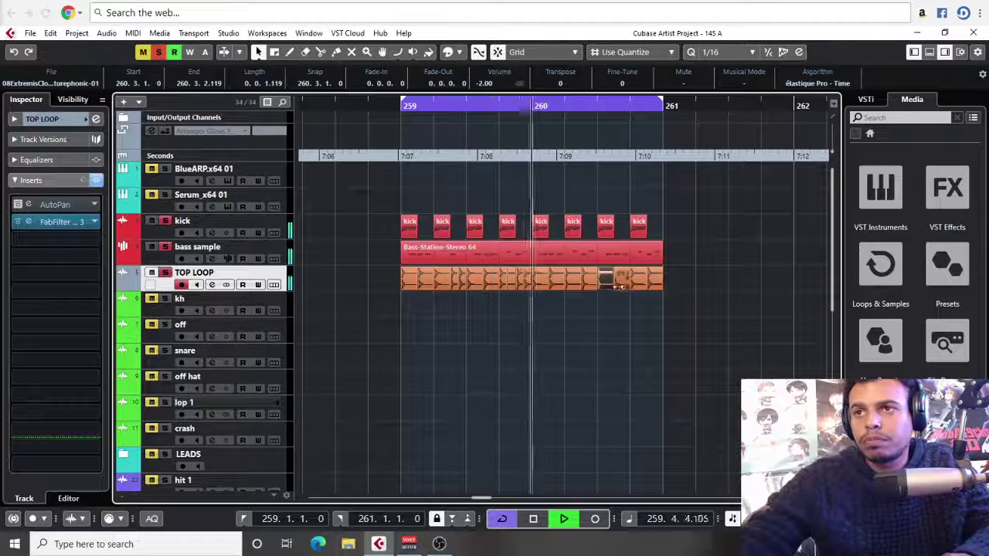
drag(627, 287, 630, 280)
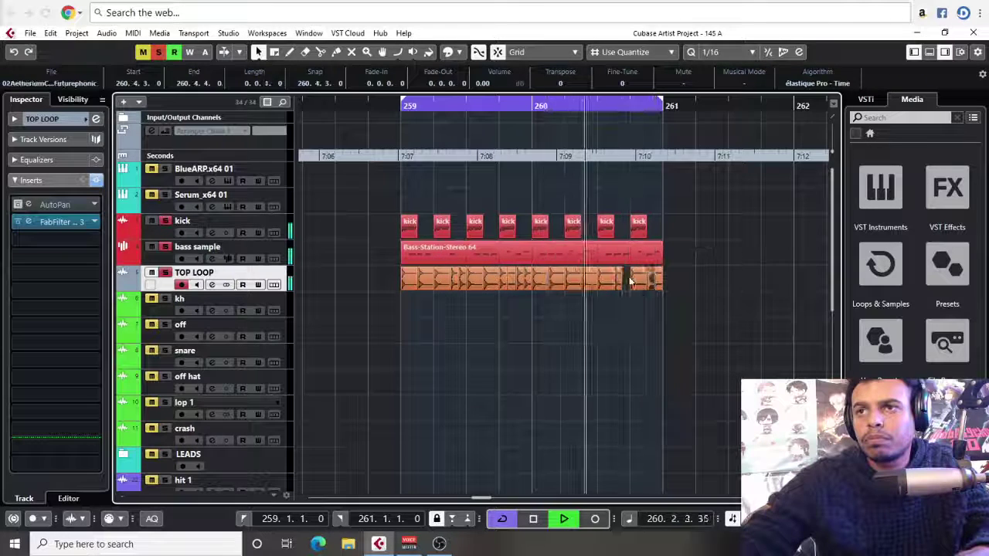
click(669, 317)
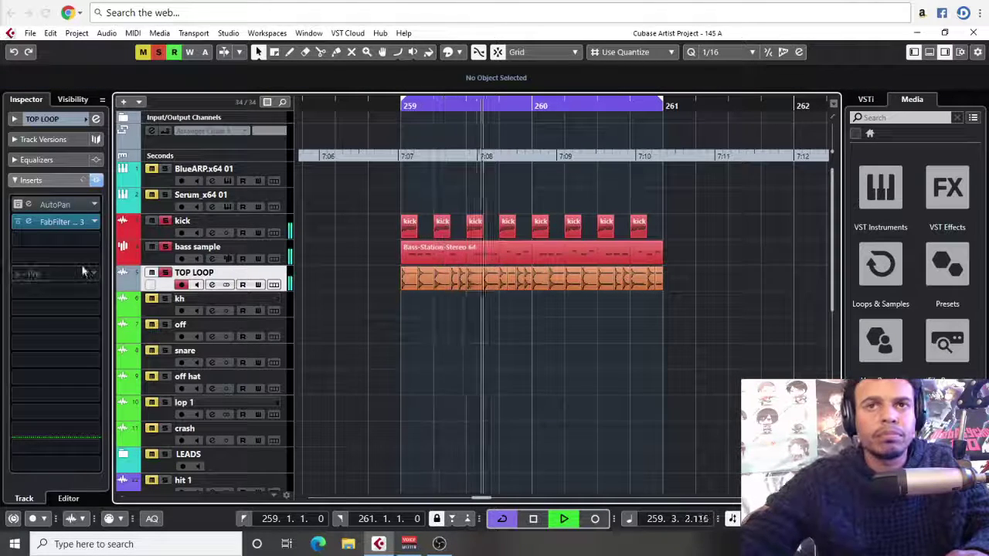
- Lower the gain and frequency of the high band slightly in the TOP LOOP track's FabFilter Pro-Q 3, and close the plug-in
click(58, 221)
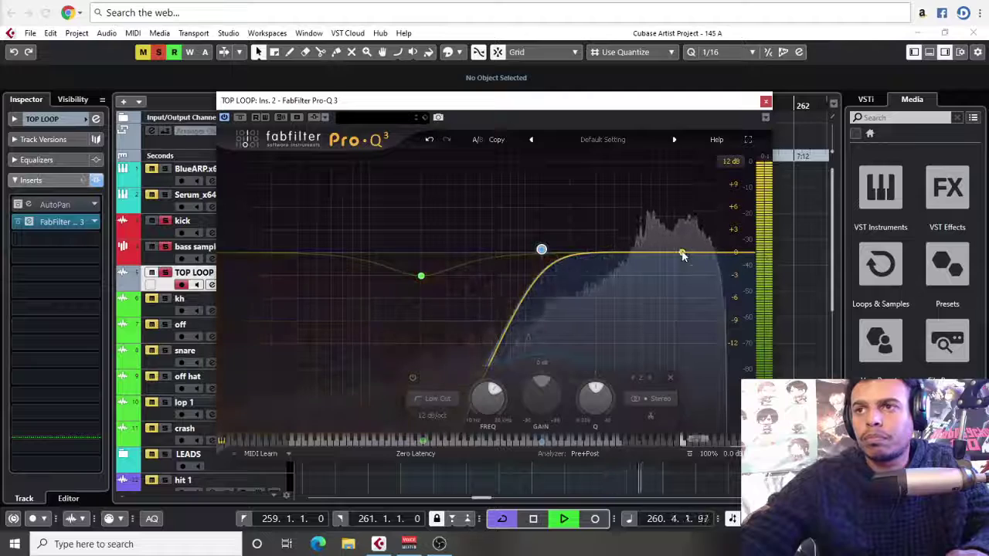
drag(682, 254, 659, 264)
key(Escape)
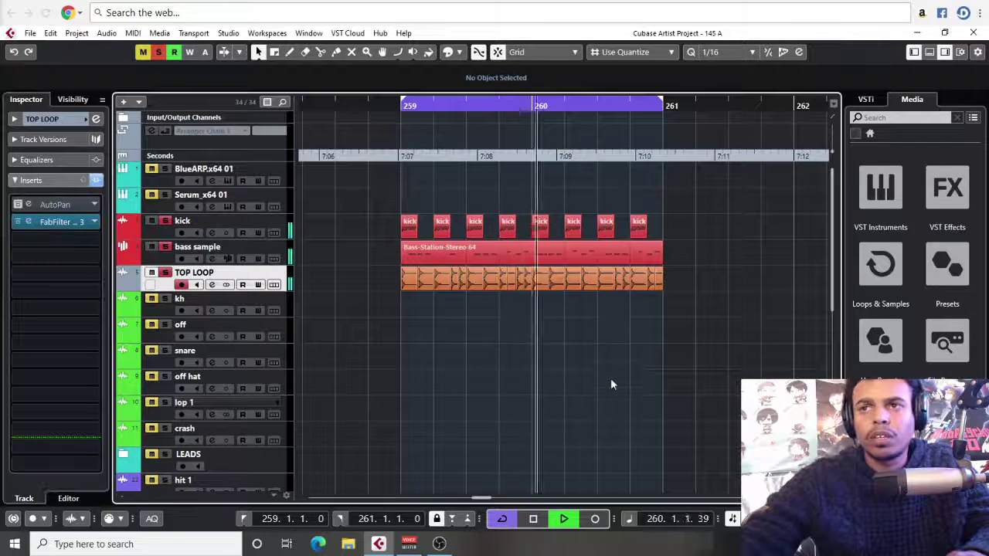
key(h)
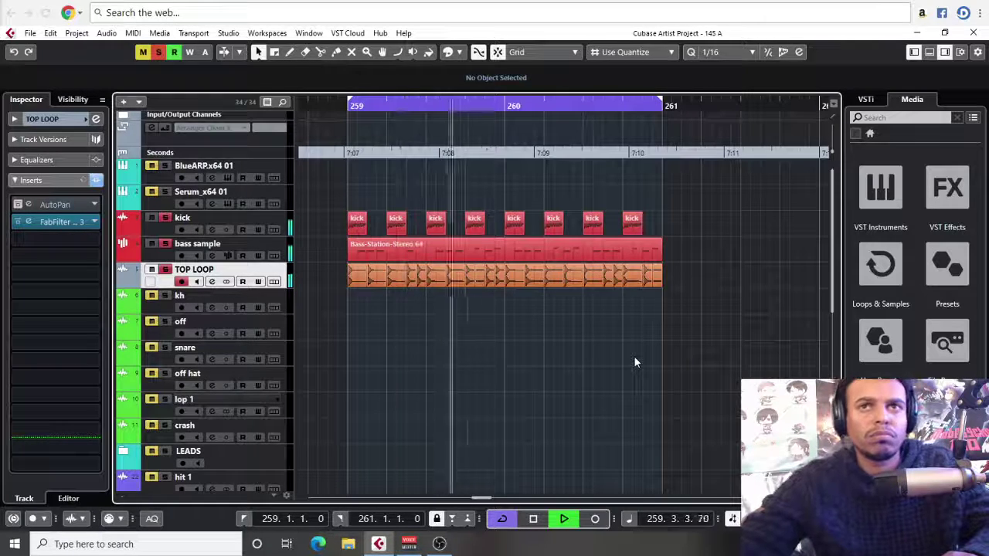
- Stop playback and move the whole hat loop on the TOP LOOP track from bar 259 to bar 256
key(space)
key(g)
key(g)
key(g)
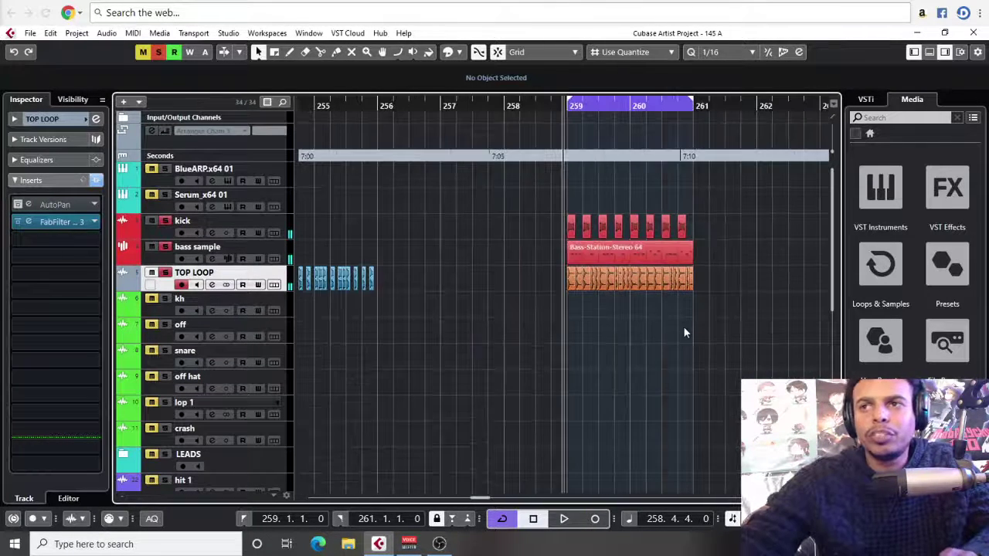
scroll(649, 325, right, 1)
scroll(629, 324, left, 4)
drag(496, 251, 313, 309)
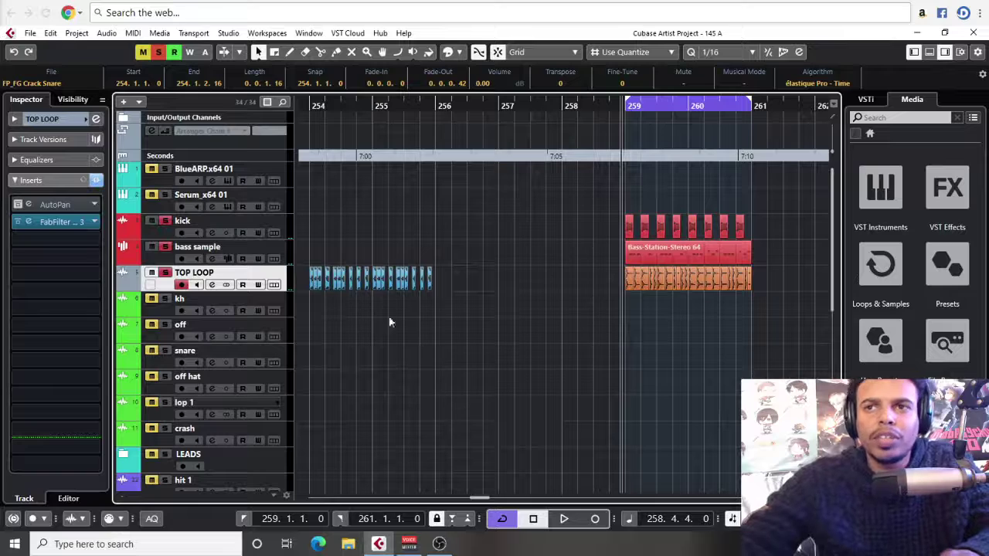
click(409, 323)
drag(603, 303, 781, 275)
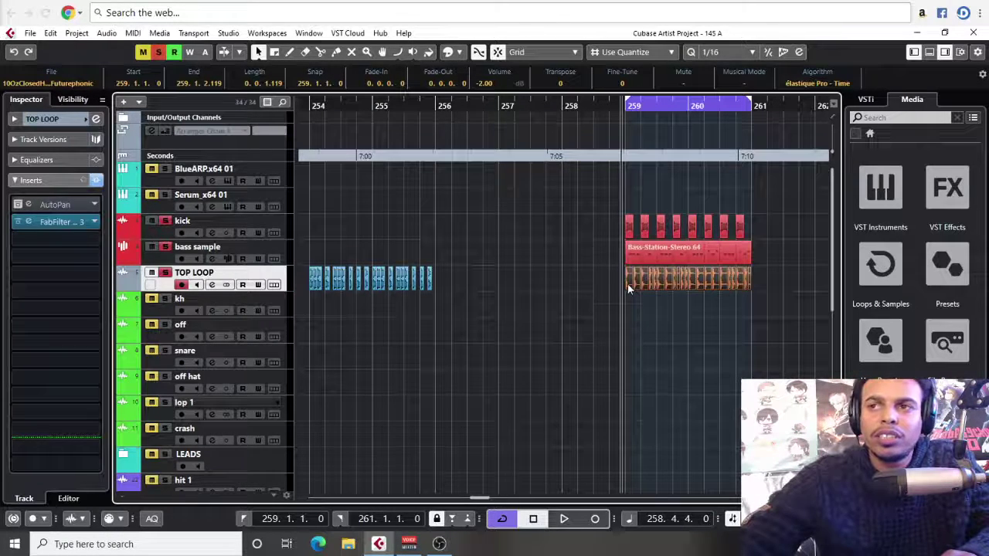
drag(627, 286, 444, 286)
click(558, 354)
scroll(572, 348, right, 3)
- Set the quantize grid to 1/1, place the lop 1 sample on TOP LOOP at bar 259, and delete its part beyond bar 261
click(727, 52)
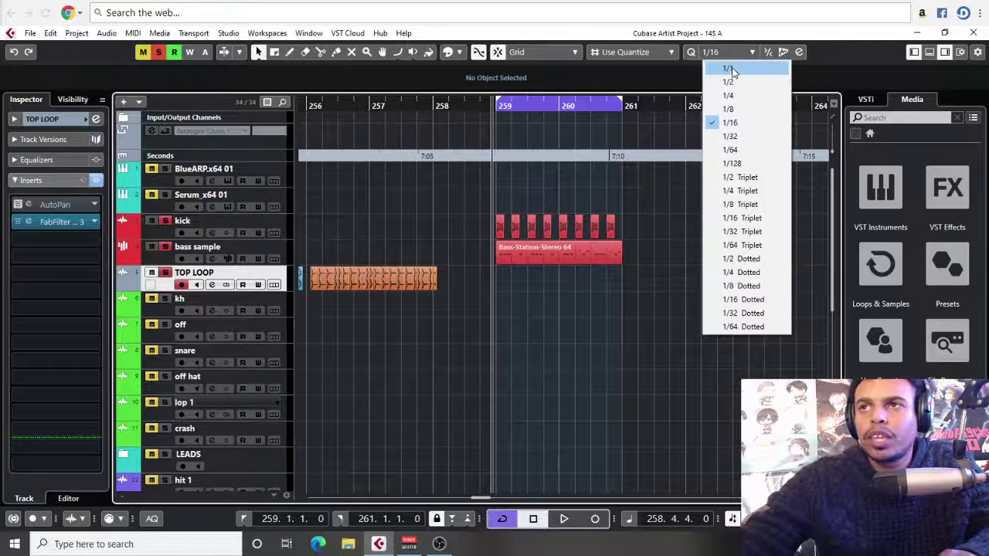
click(732, 71)
scroll(725, 299, down, 2)
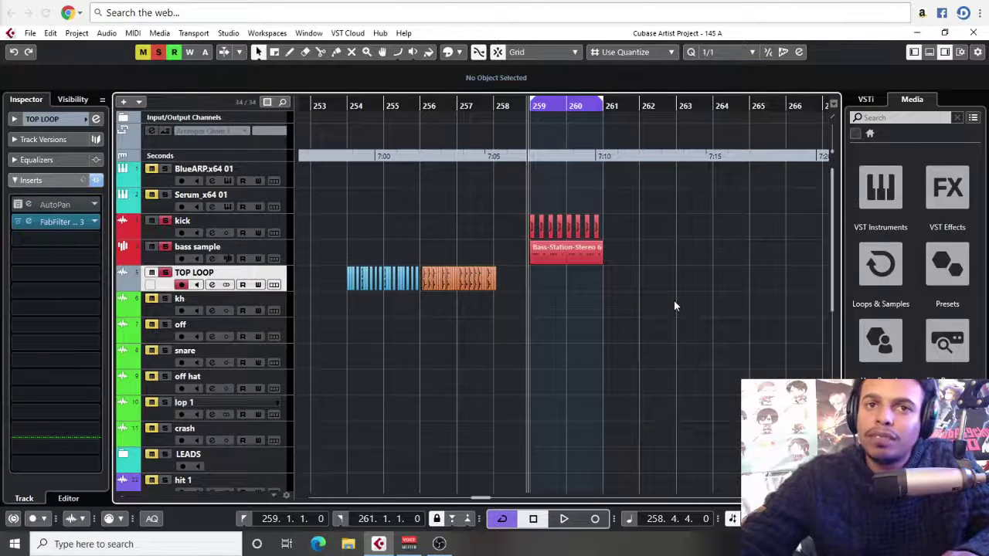
scroll(674, 301, down, 3)
drag(804, 286, 544, 287)
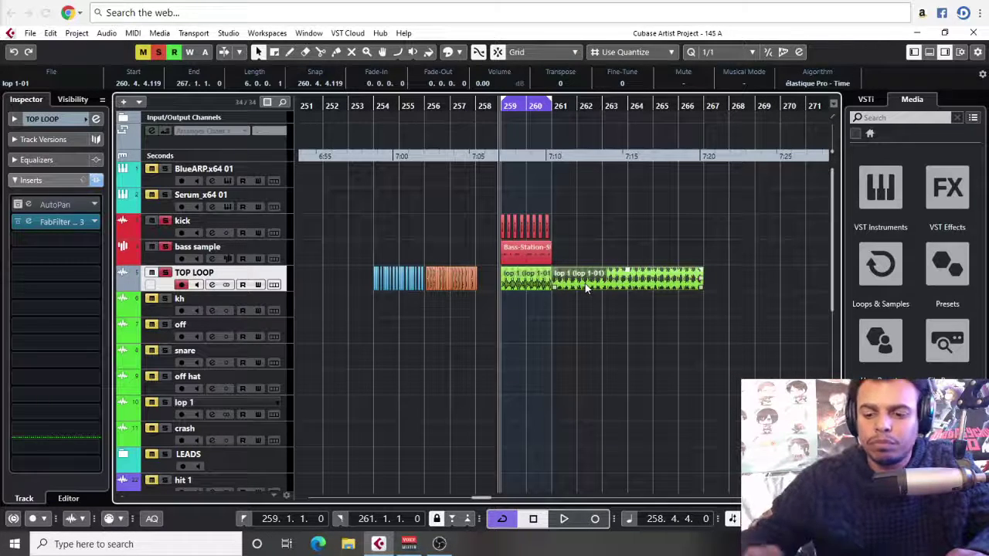
key(Delete)
- Take the kick and bass sample tracks out of solo and place the playhead at the start of bar 259
key(h)
key(h)
key(h)
key(h)
key(h)
key(h)
key(h)
key(h)
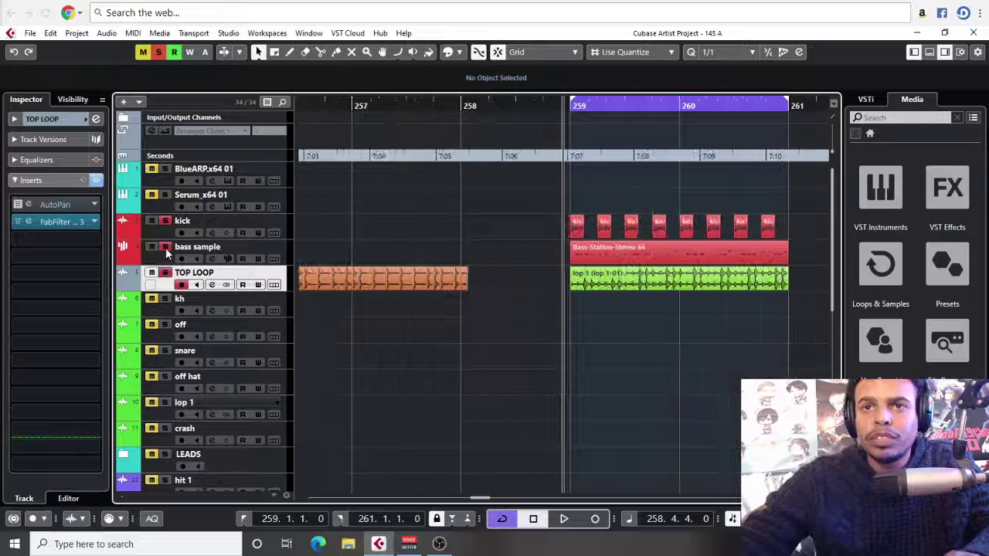
scroll(551, 349, right, 2)
click(529, 286)
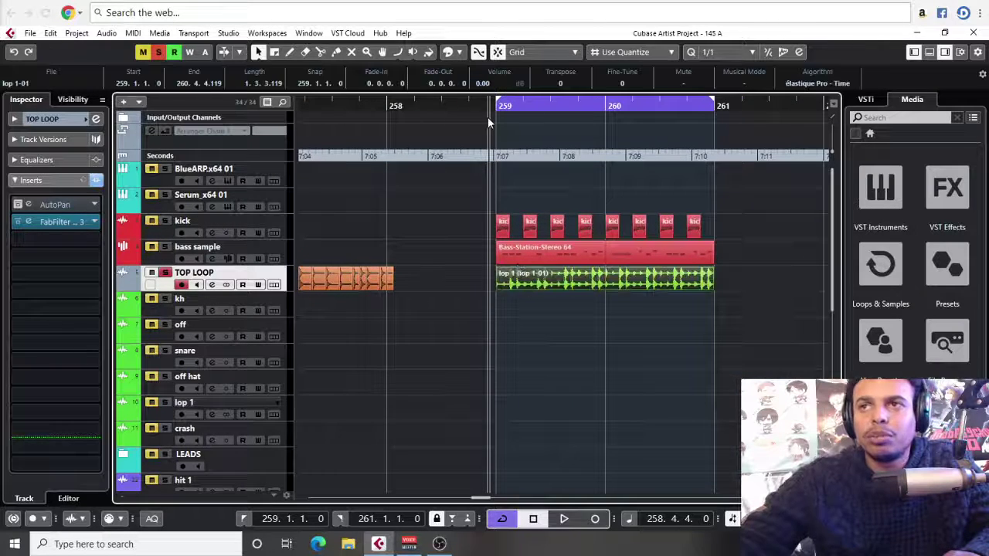
click(495, 106)
key(g)
key(g)
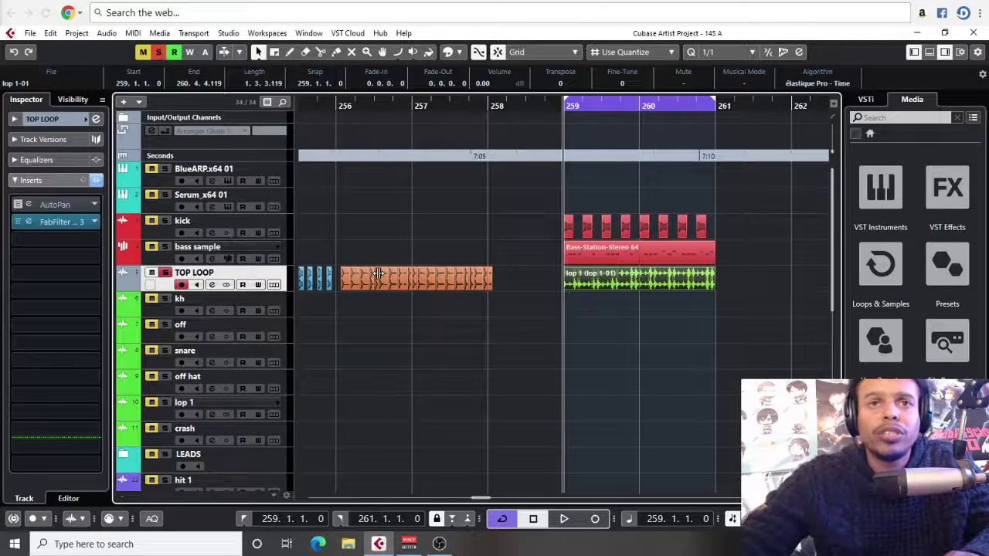
click(672, 349)
scroll(633, 351, right, 1)
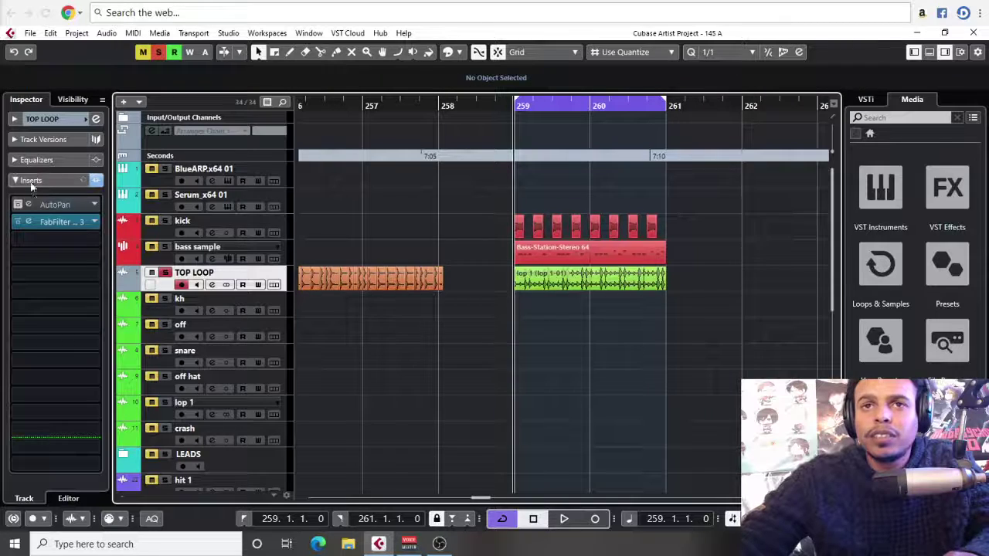
- Play the loop, lower the low cut in TOP LOOP's FabFilter Pro-Q 3 to about 994 Hz, close the plug-in, and stop playback
key(space)
click(62, 222)
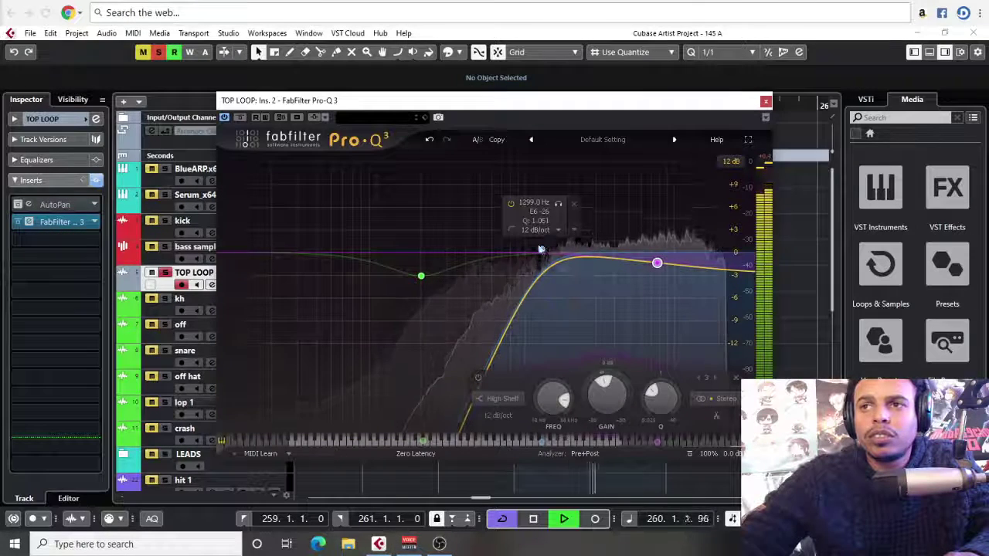
drag(541, 250, 525, 251)
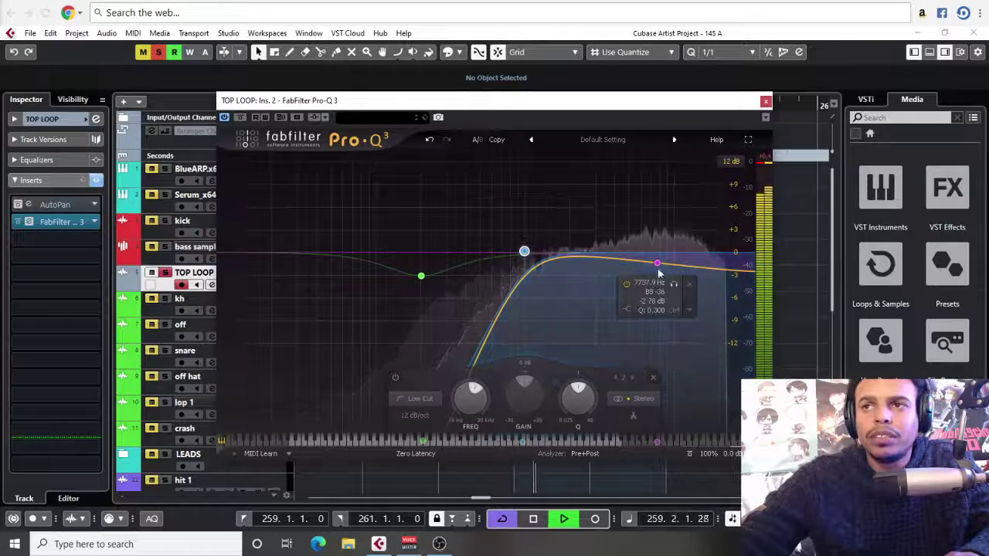
click(765, 101)
key(h)
key(h)
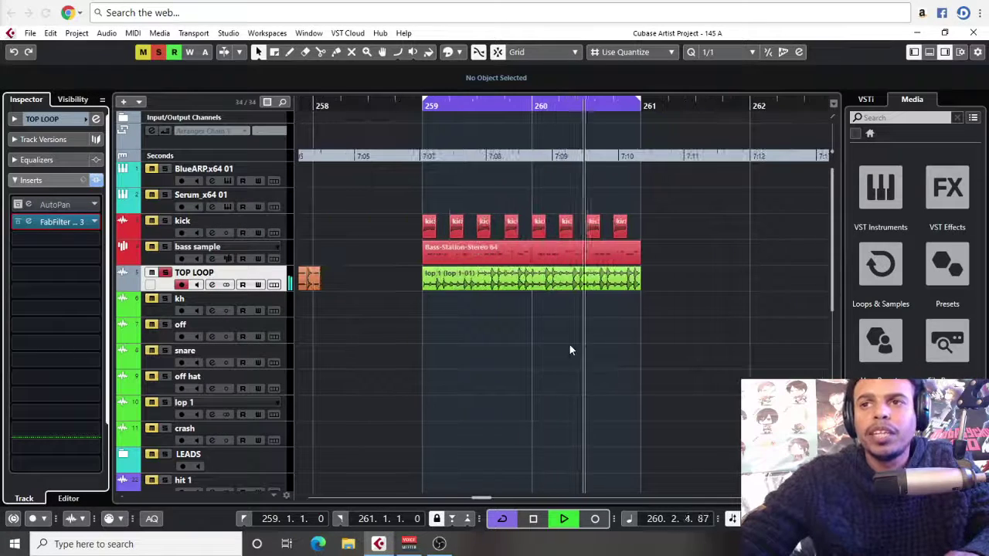
key(space)
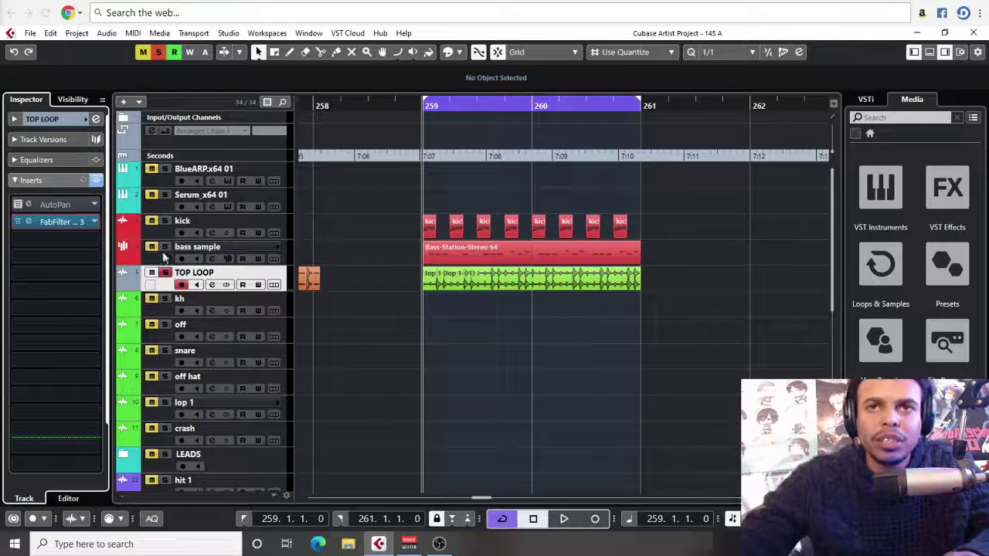
- Move FabFilter Pro-Q 3 to the third insert slot of TOP LOOP and insert Bitcrusher in the second slot
click(57, 236)
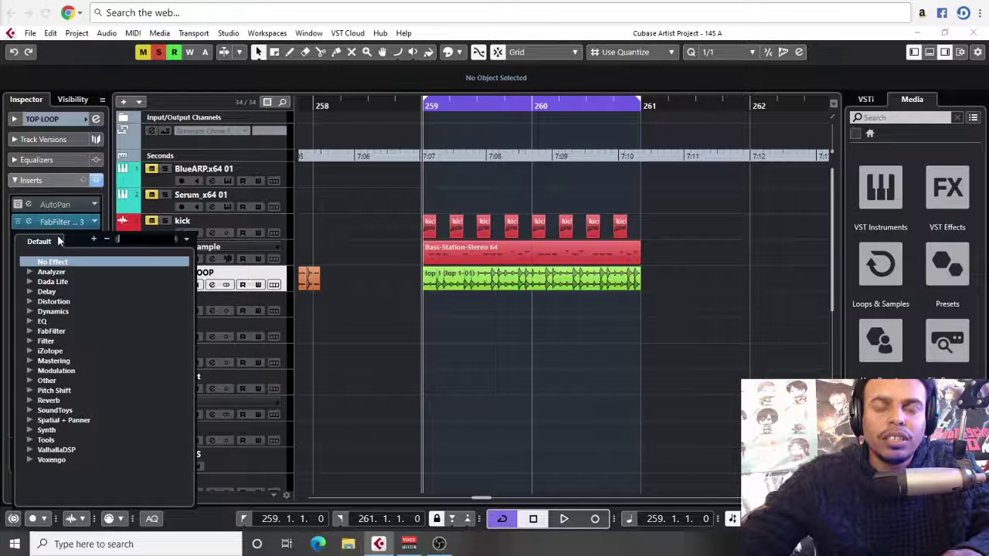
click(272, 305)
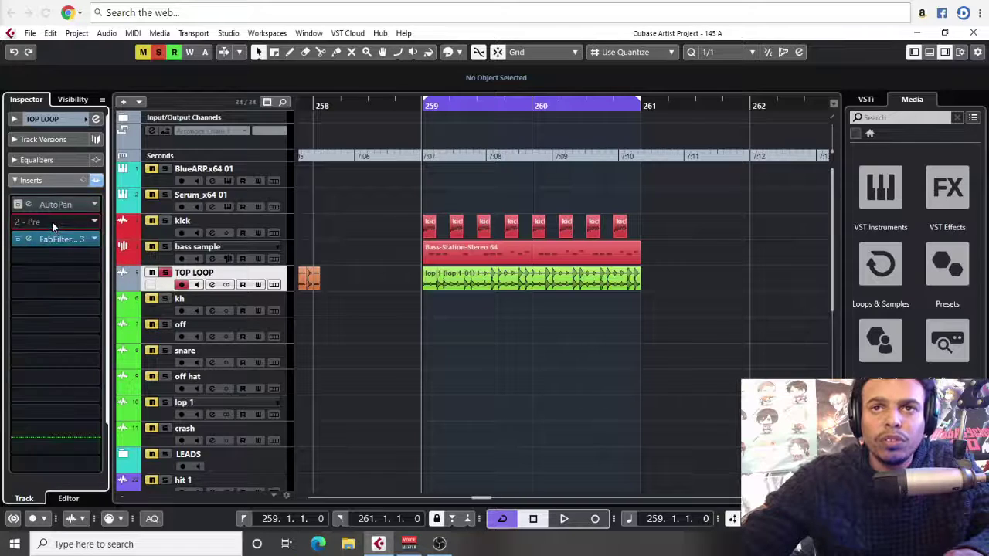
click(51, 221)
text(bit)
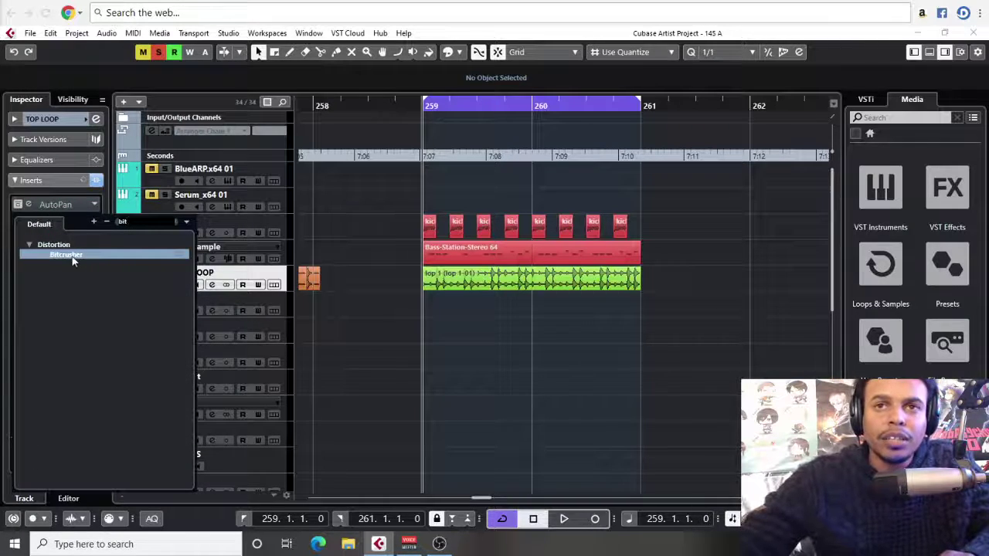
double_click(73, 256)
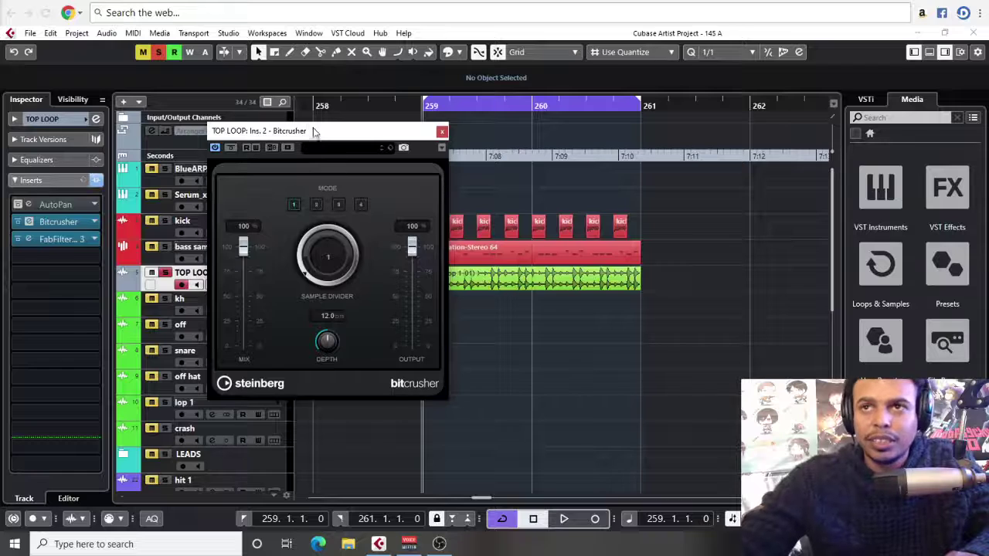
- Set the Bitcrusher's sample divider to 5 while the loop plays
drag(317, 128, 805, 139)
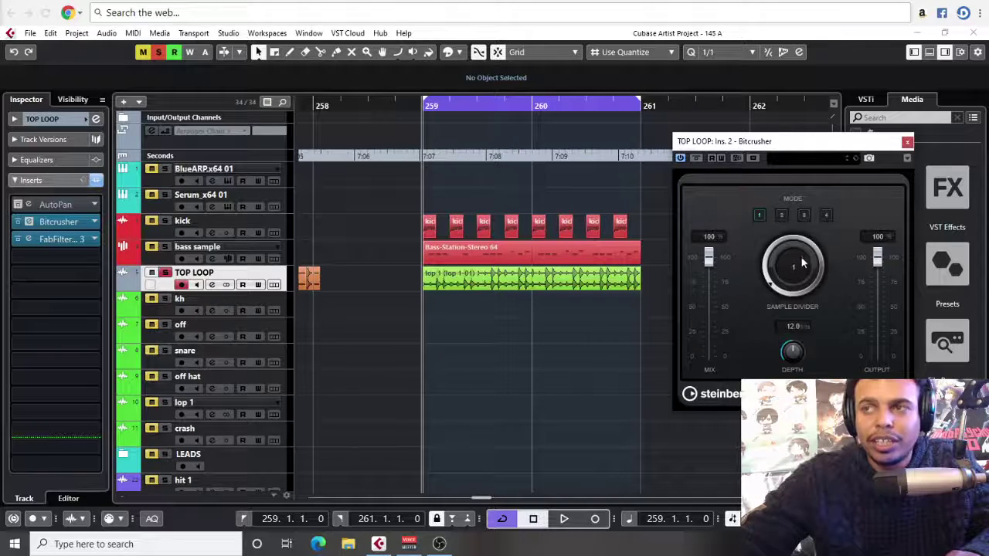
key(space)
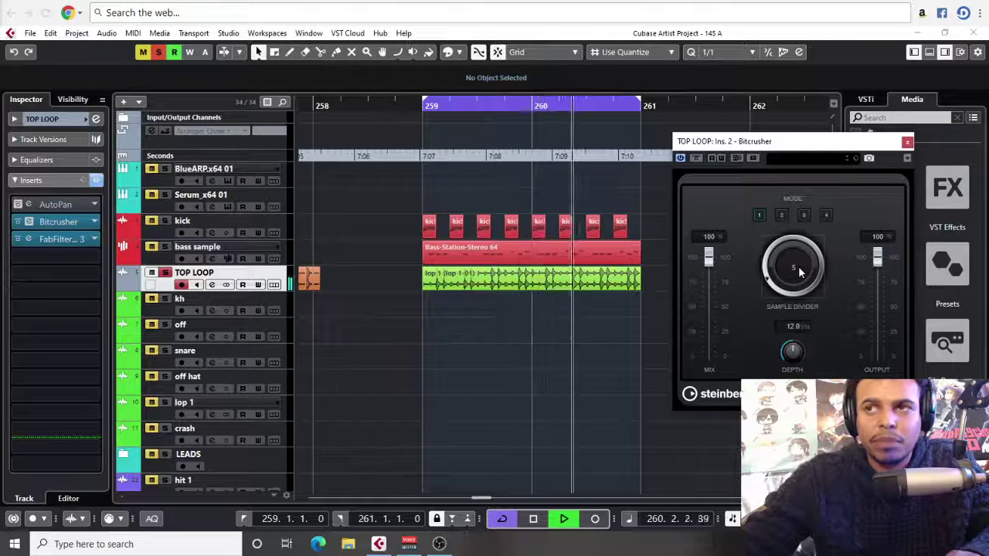
key(space)
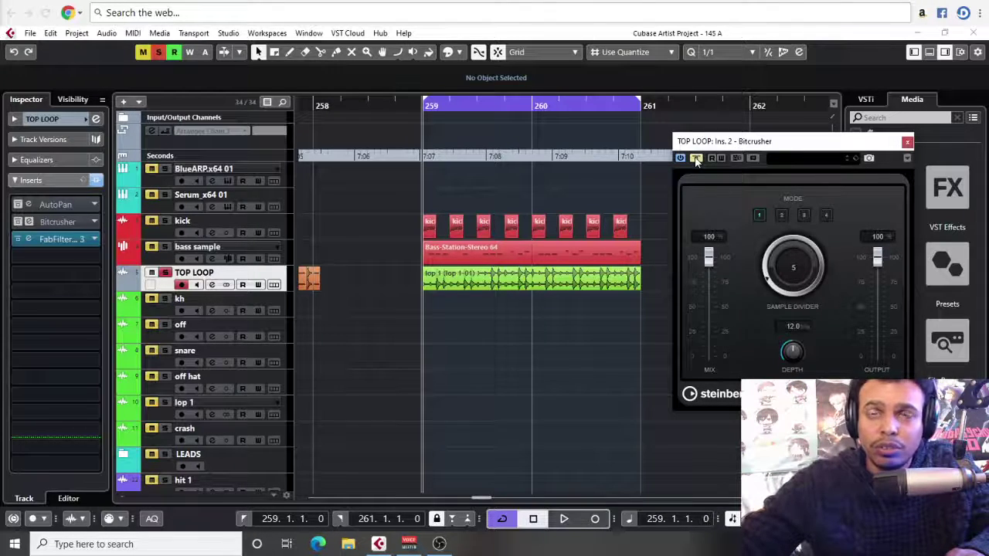
- Play the loop and compare its sound with the Bitcrusher bypassed and active, leaving the effect on
key(space)
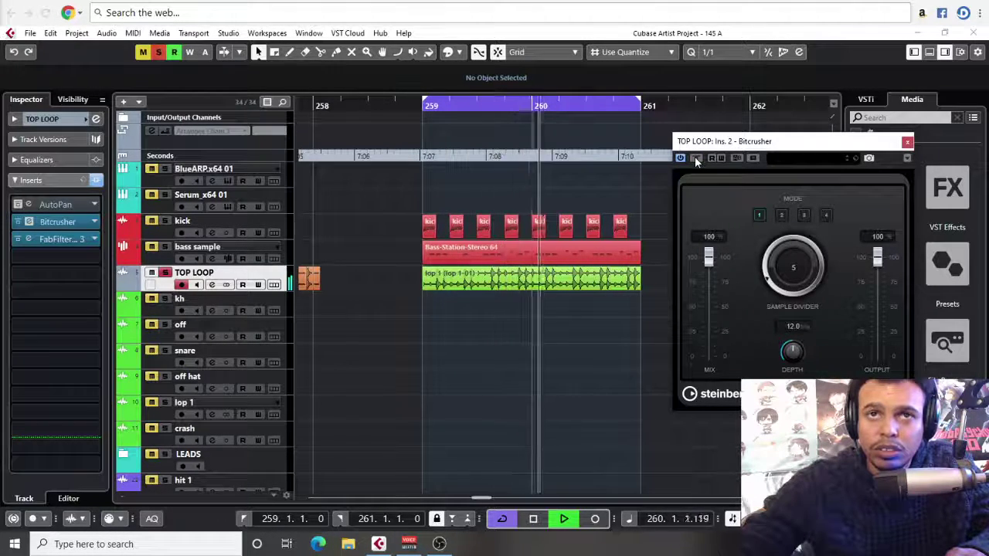
click(695, 158)
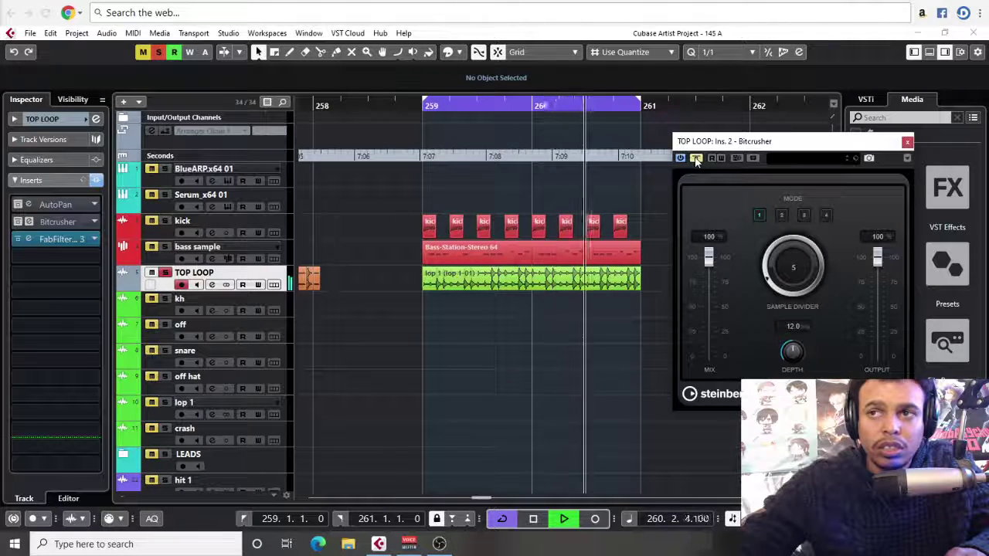
click(695, 159)
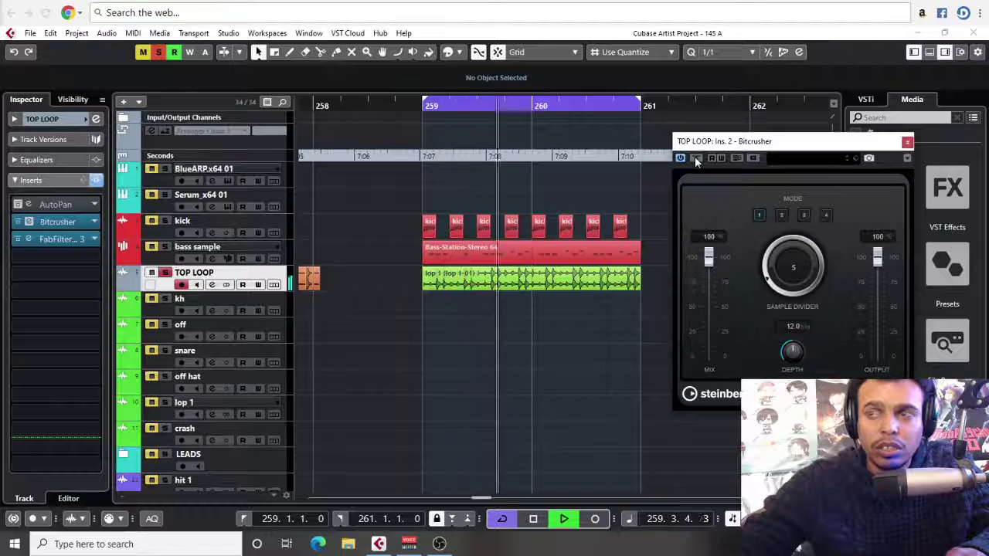
click(695, 159)
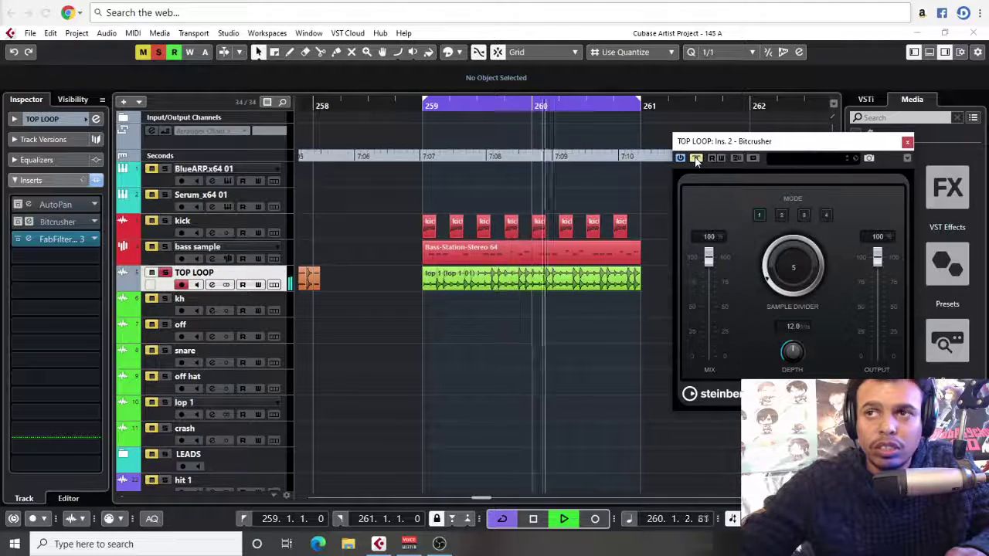
click(696, 159)
key(space)
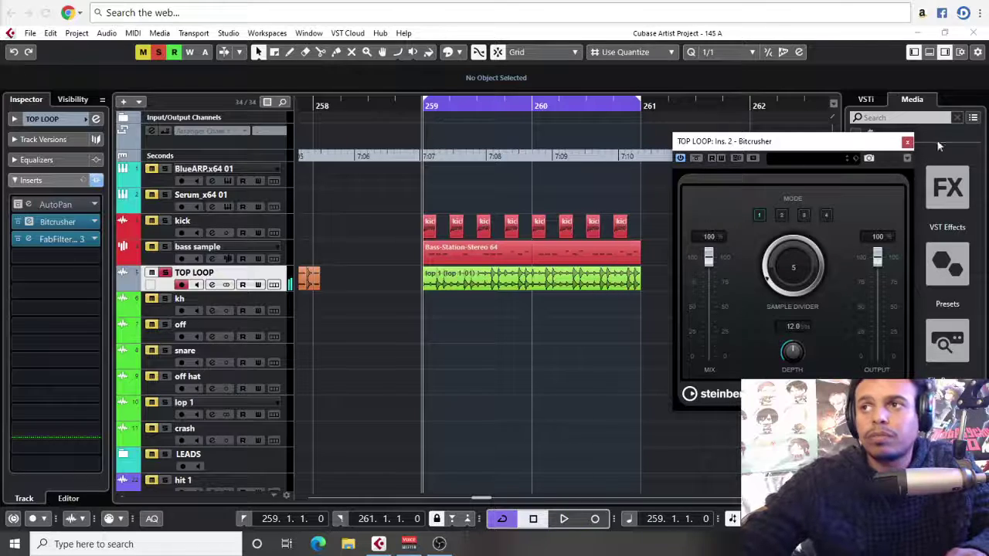
- Duplicate the TOP LOOP track and close the Bitcrusher window
right_click(236, 276)
click(278, 269)
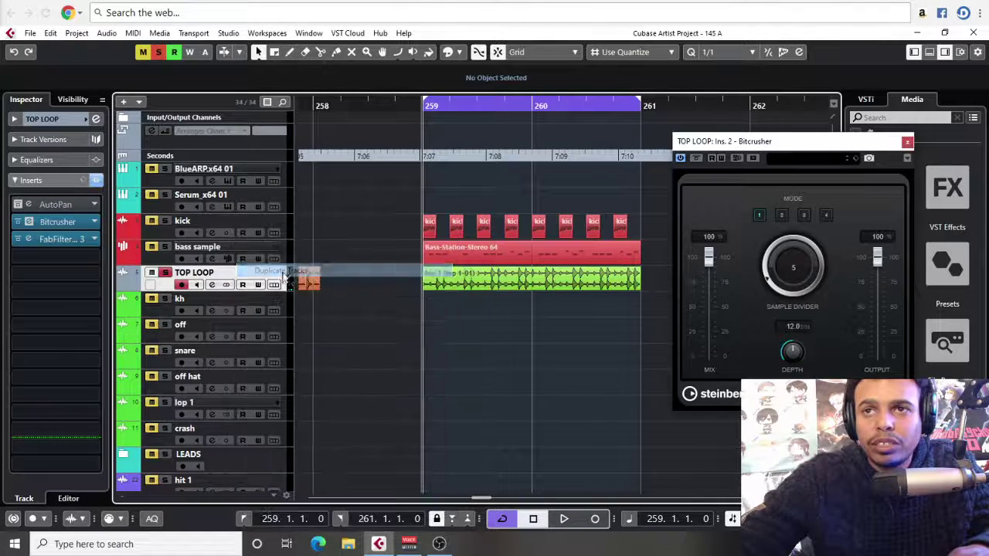
click(473, 284)
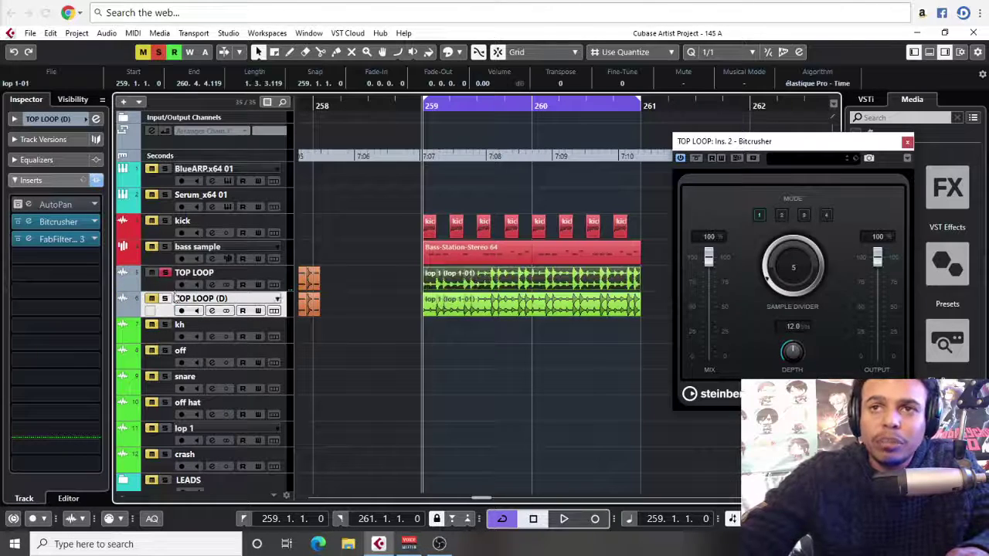
click(907, 143)
- Bypass Bitcrusher on the original TOP LOOP track, raise its Pro-Q 3 low cut to about 2393 Hz, and audition the result
click(169, 285)
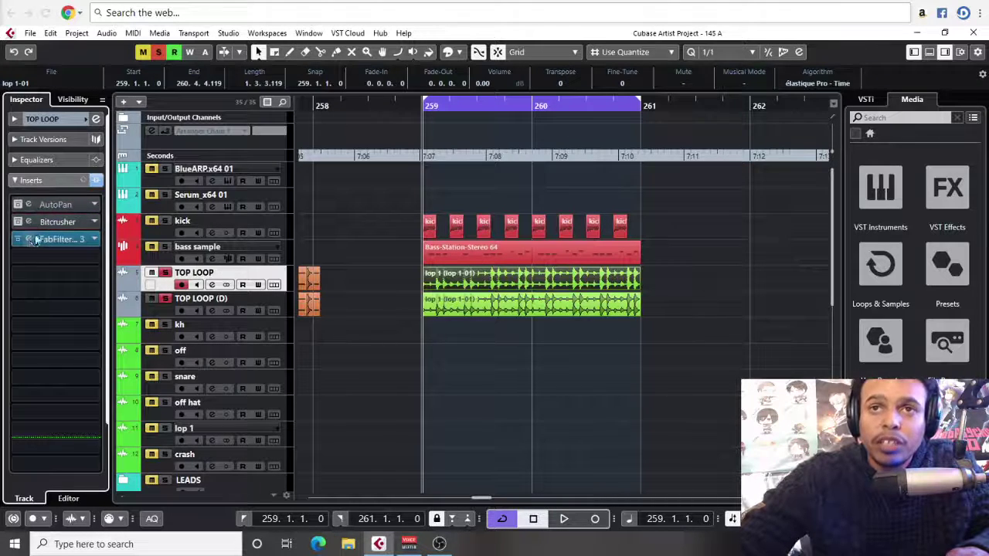
click(33, 240)
drag(524, 251, 582, 245)
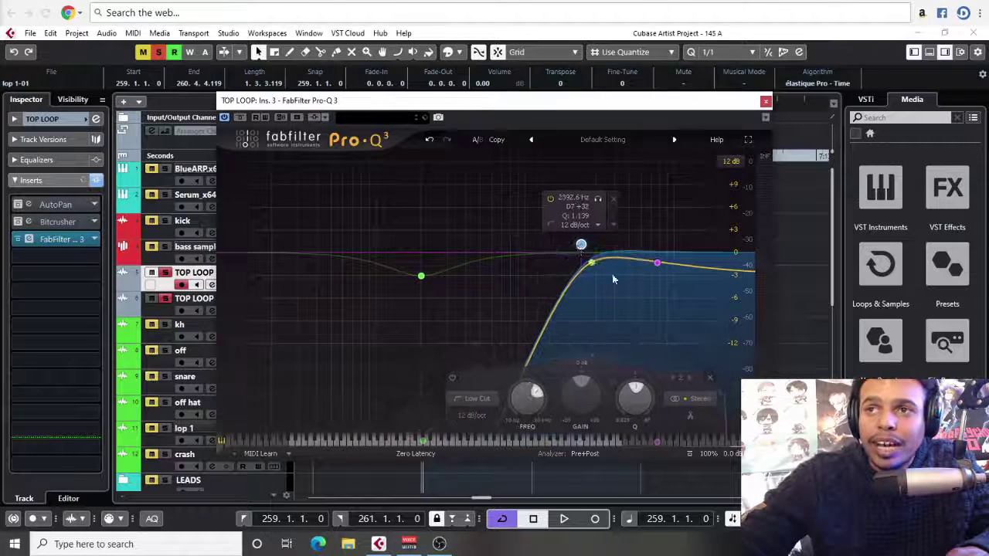
key(space)
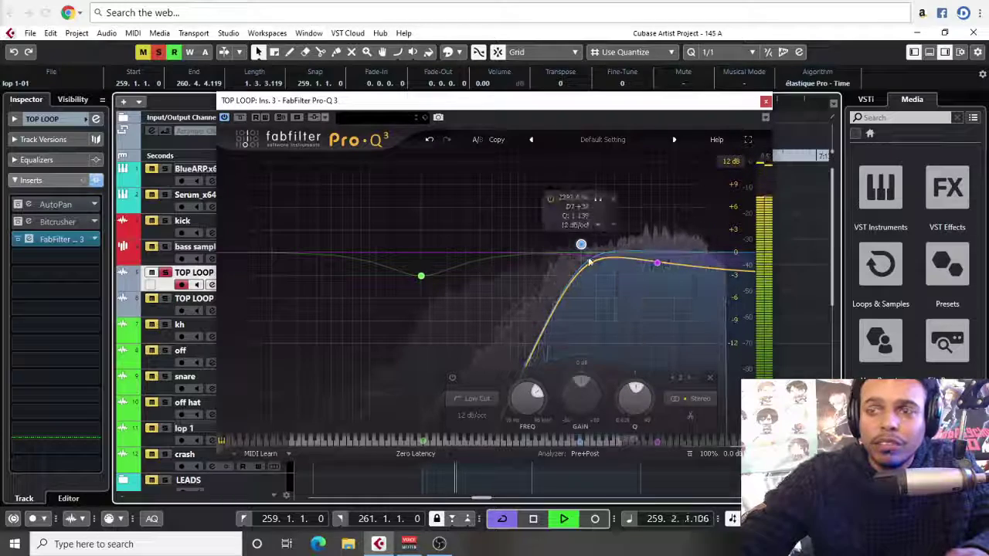
drag(593, 102, 705, 194)
drag(554, 192, 763, 235)
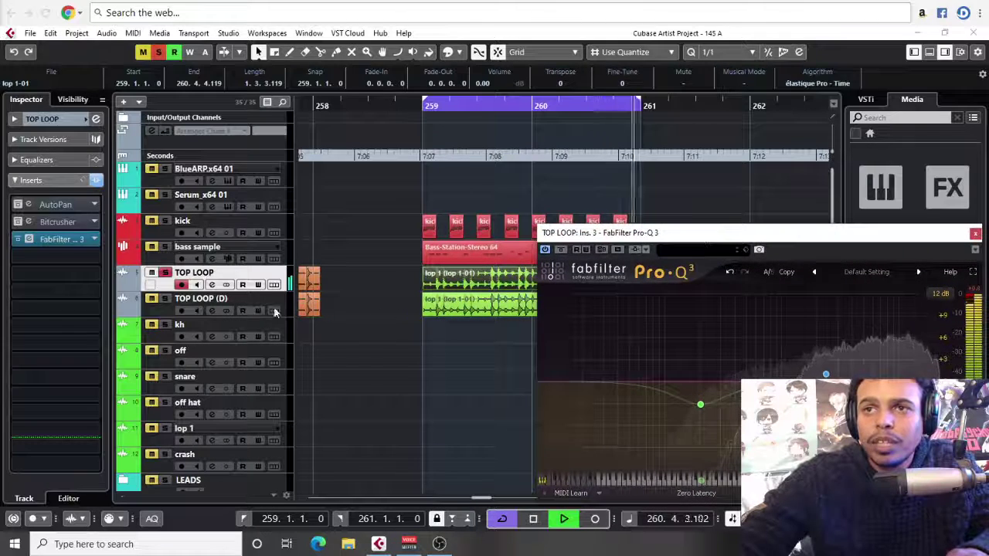
key(space)
- Solo and play the duplicated TOP LOOP track, and open its FabFilter Pro-Q 3 beside the original track's EQ
click(172, 310)
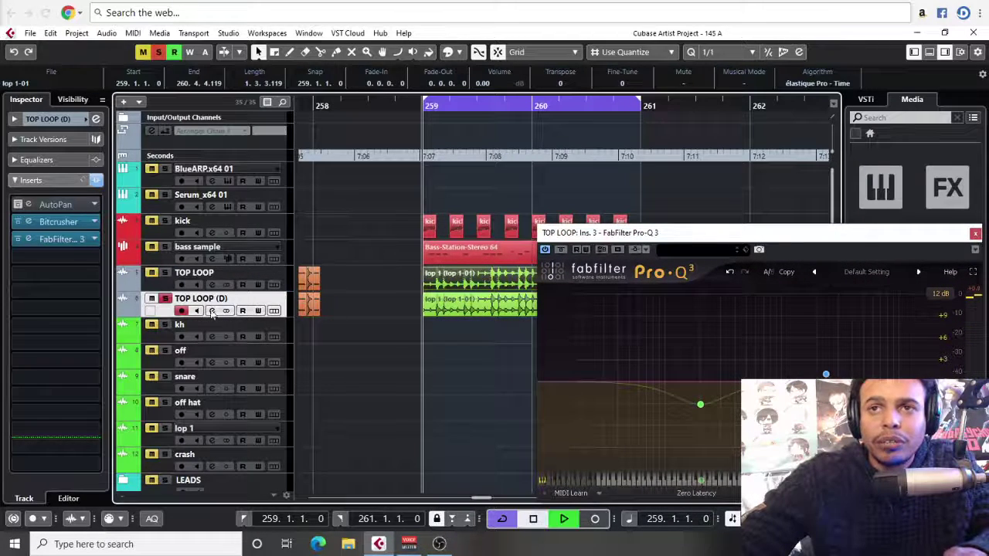
key(space)
click(62, 238)
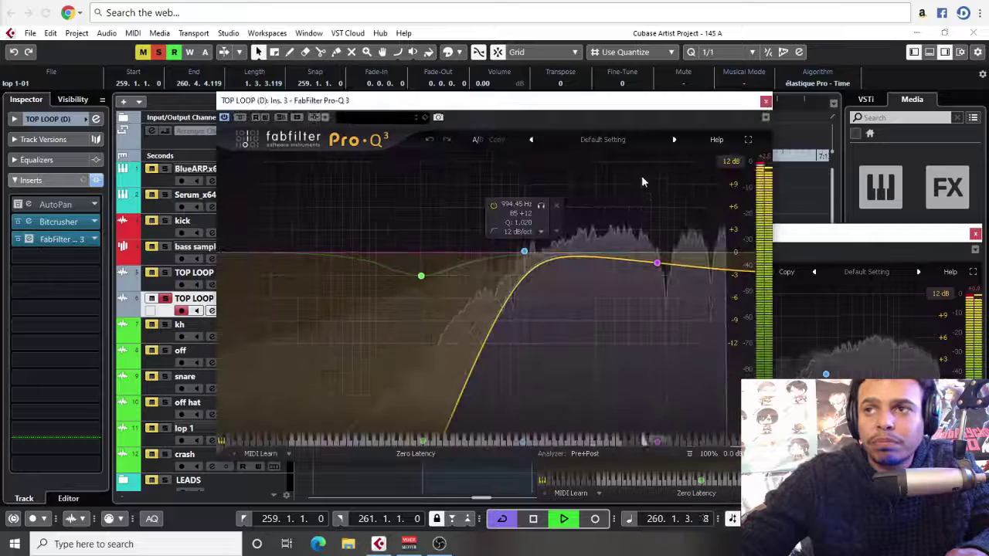
drag(616, 101, 415, 128)
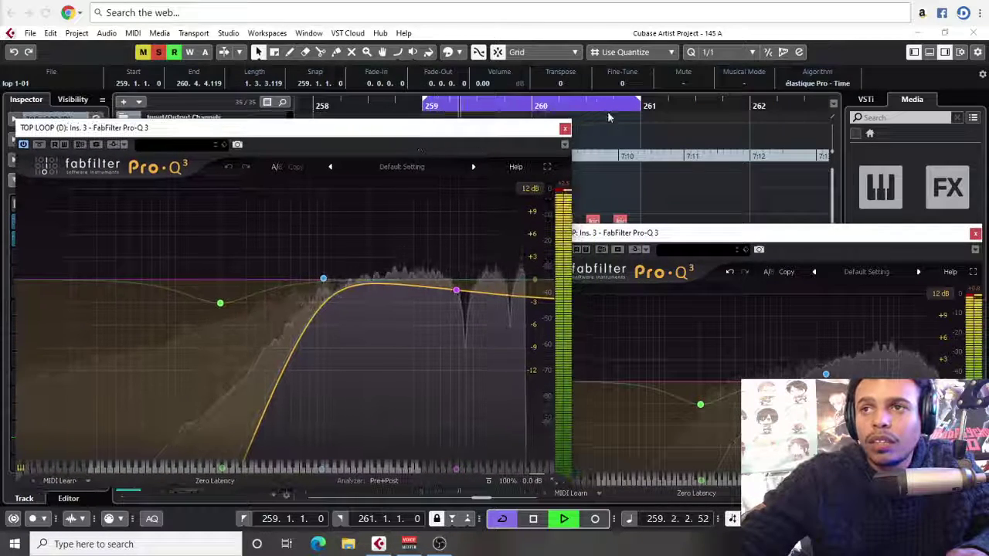
- Add a 12 dB/oct high cut at about 10613 Hz to the duplicated TOP LOOP track's Pro-Q 3 and resume playback
click(607, 120)
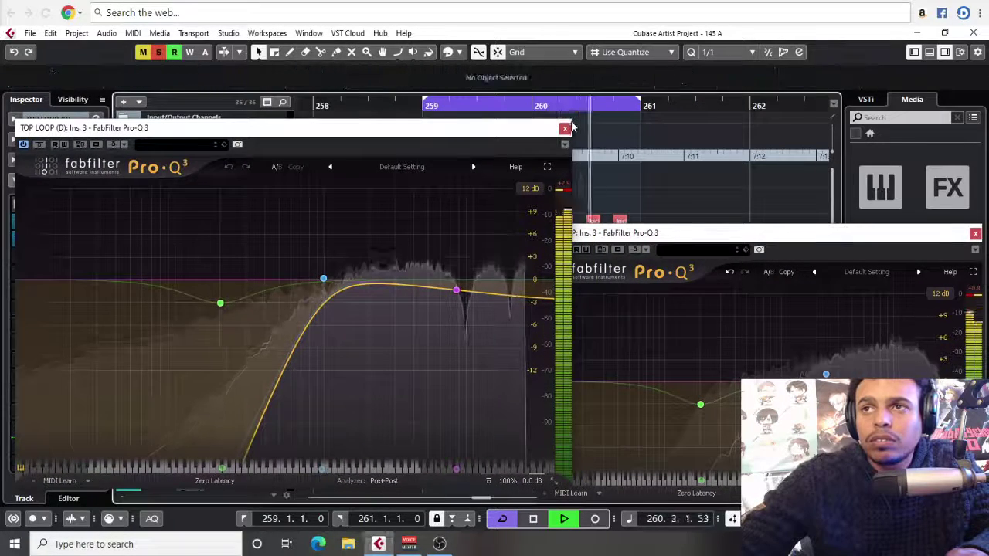
drag(572, 125, 506, 183)
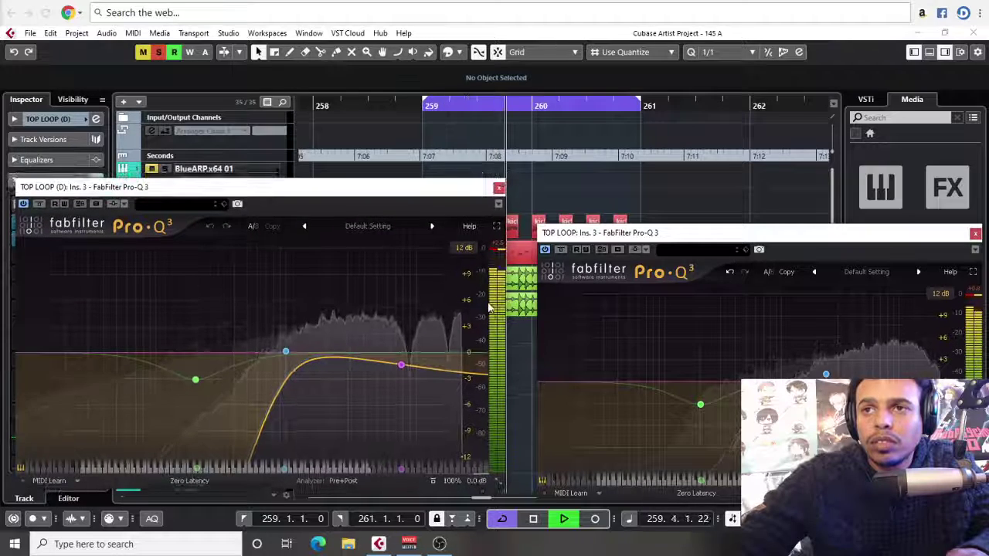
key(space)
double_click(480, 354)
drag(480, 354, 419, 349)
key(space)
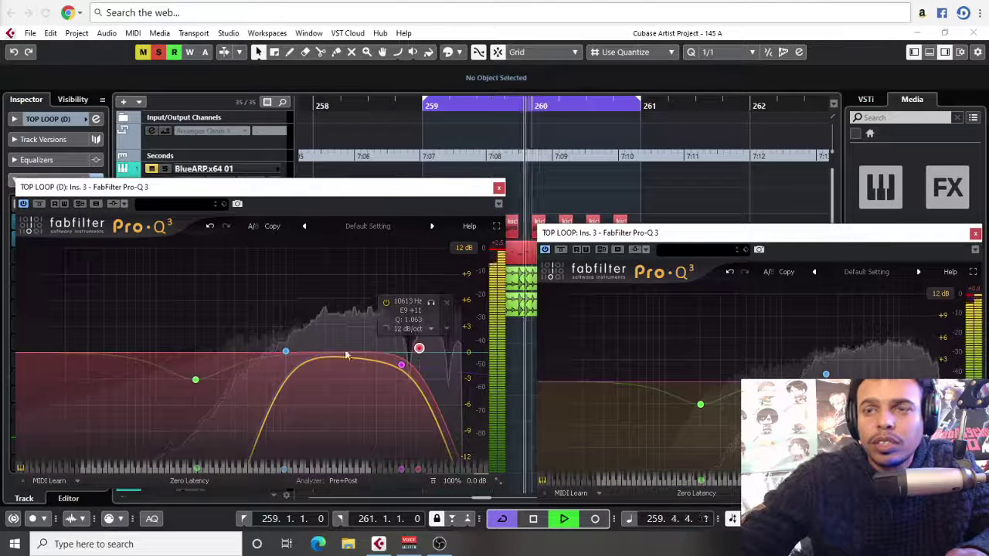
- Lower the low-cut frequency in the duplicate's Pro-Q 3 and raise its purple high band close to 0 dB
drag(287, 349, 237, 353)
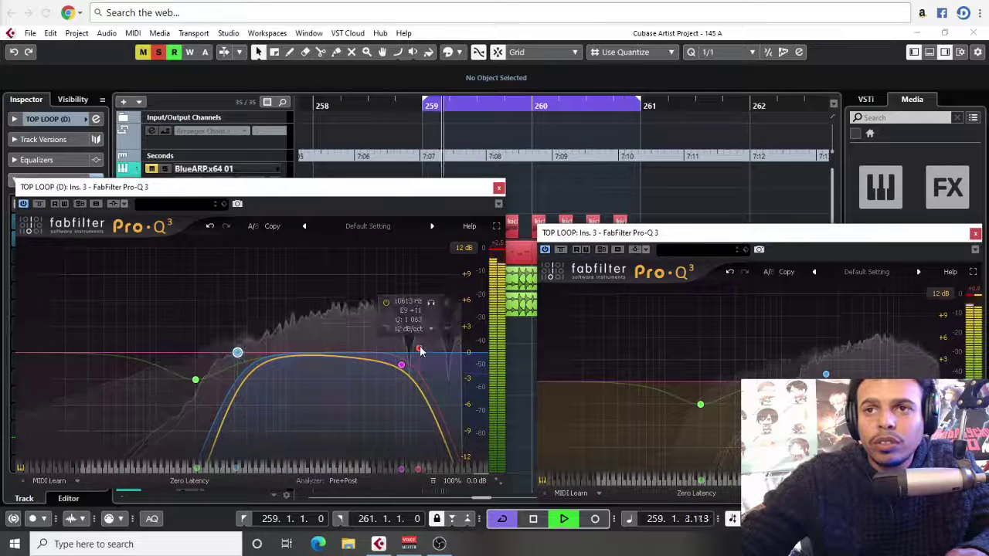
mouse_move(401, 363)
mouse_down()
mouse_move(380, 356)
mouse_move(400, 349)
mouse_up()
drag(435, 191, 459, 342)
key(space)
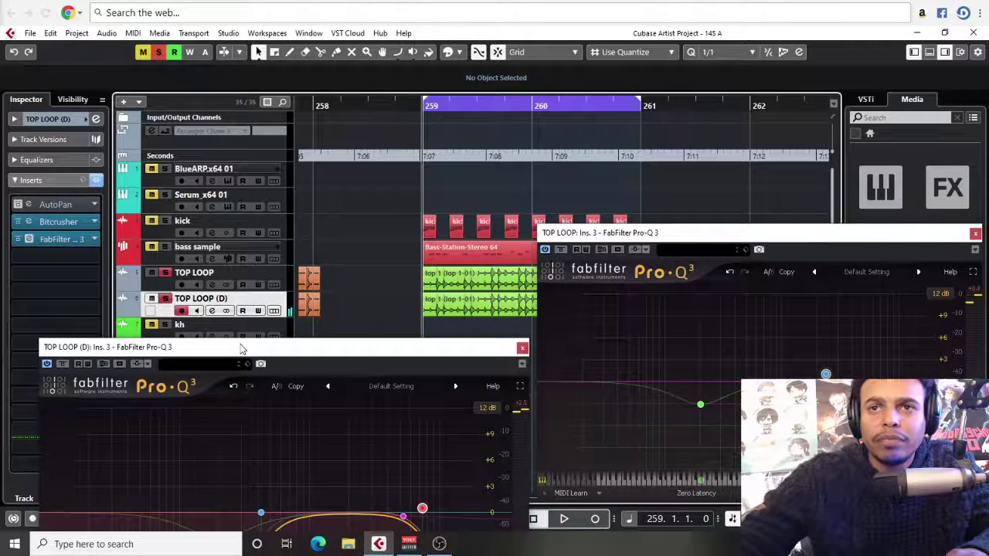
- Audition the band-limited duplicate with the original TOP LOOP, keeping both EQs in view
drag(241, 349, 228, 207)
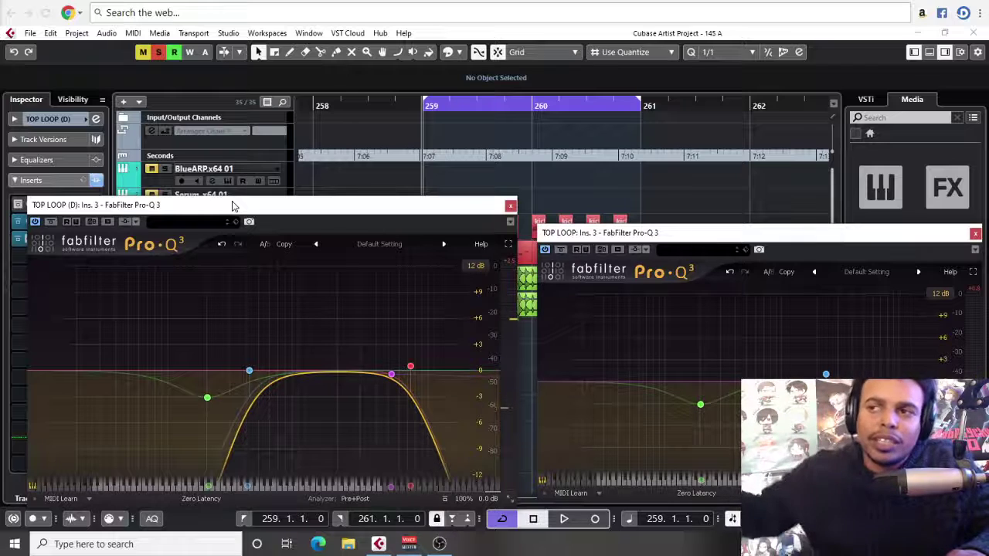
key(space)
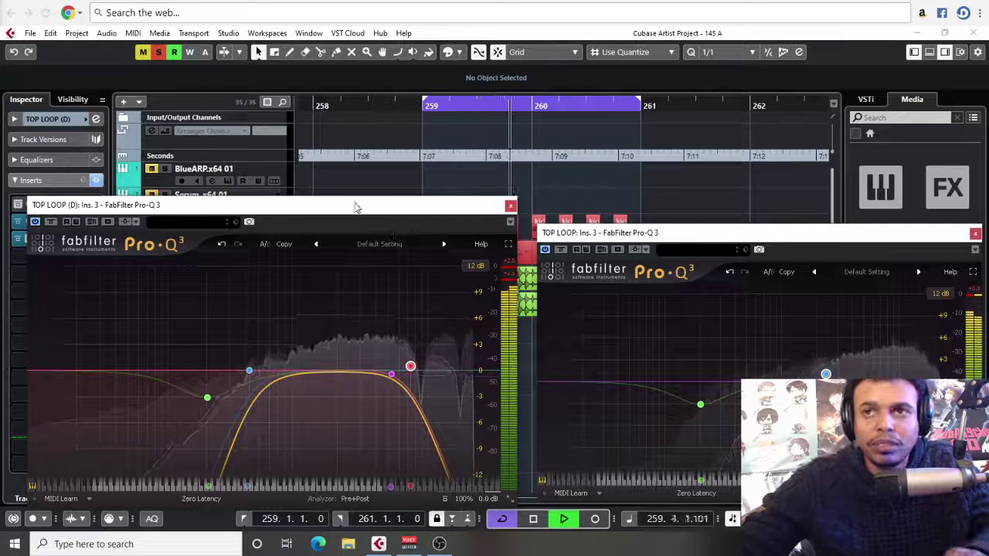
drag(344, 199, 350, 307)
key(space)
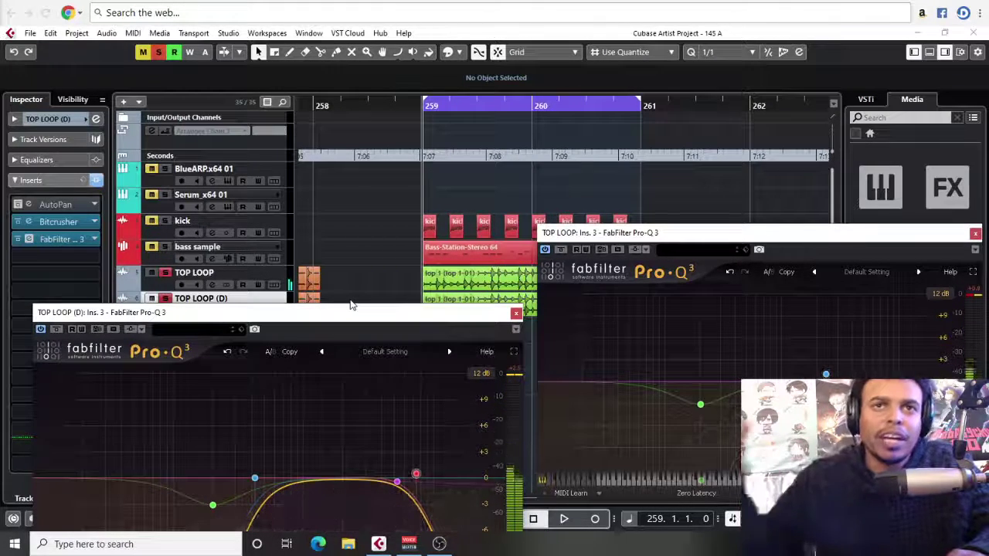
- Solo the kick and bass sample tracks alongside both top loops and play them together
click(151, 222)
key(space)
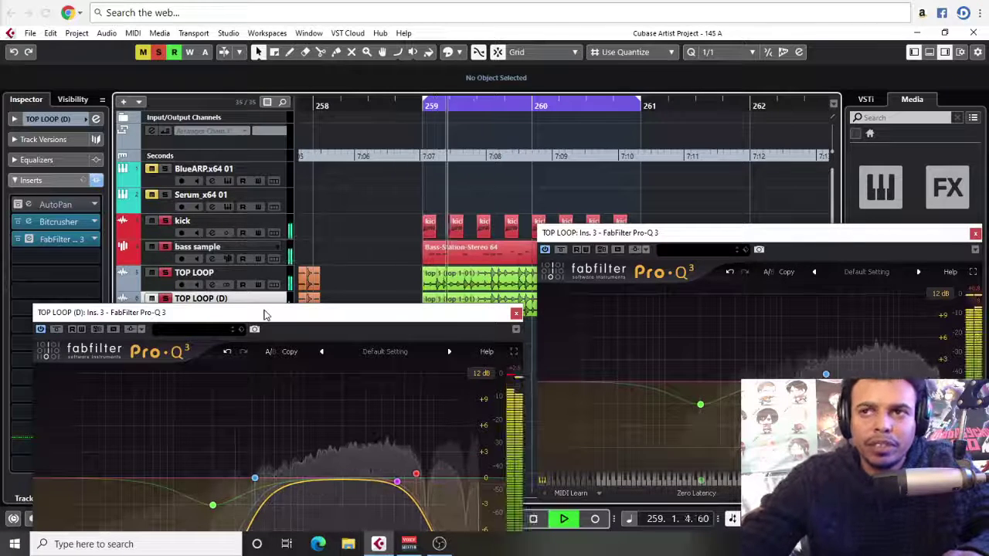
drag(264, 315, 264, 212)
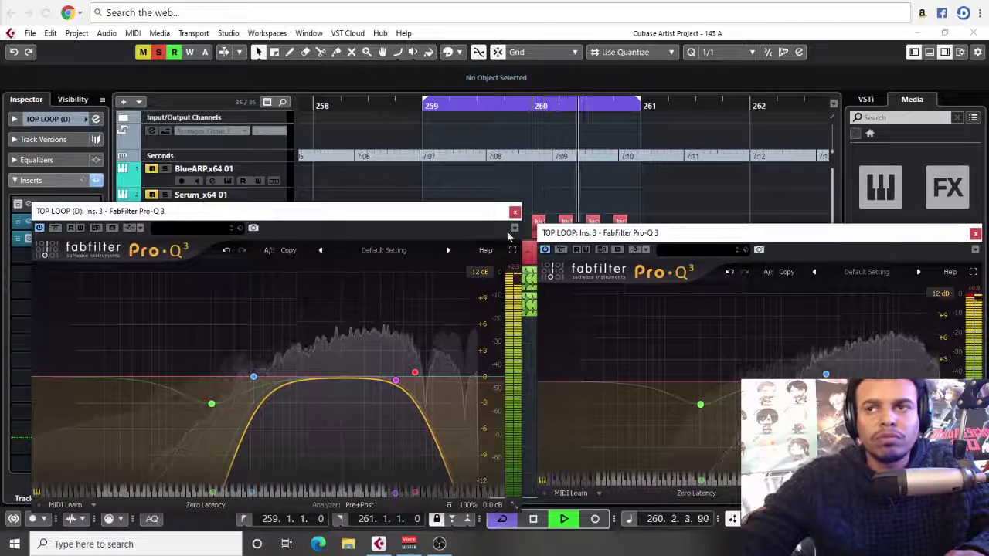
- Close both Pro-Q 3 windows, stop playback, and rename the duplicated track as TOP LOOP bit crush
click(975, 233)
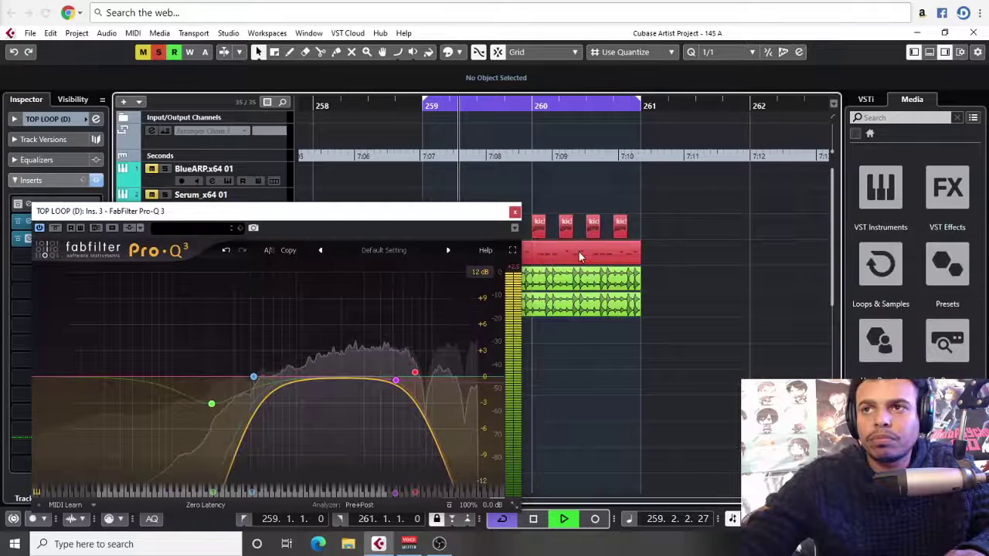
click(514, 211)
key(space)
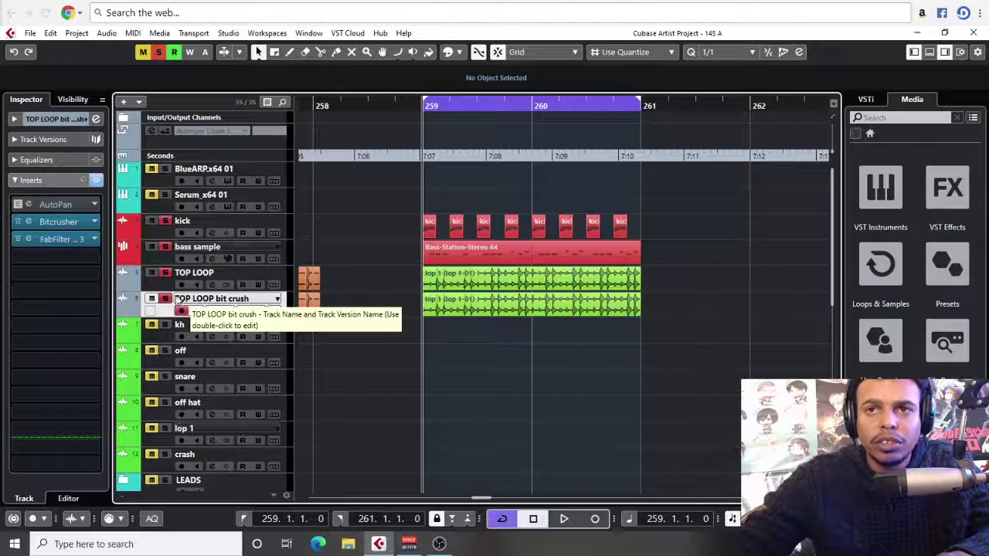
- Compare the loop with and without the TOP LOOP bit crush layer by toggling its solo, leaving the layer soloed
key(space)
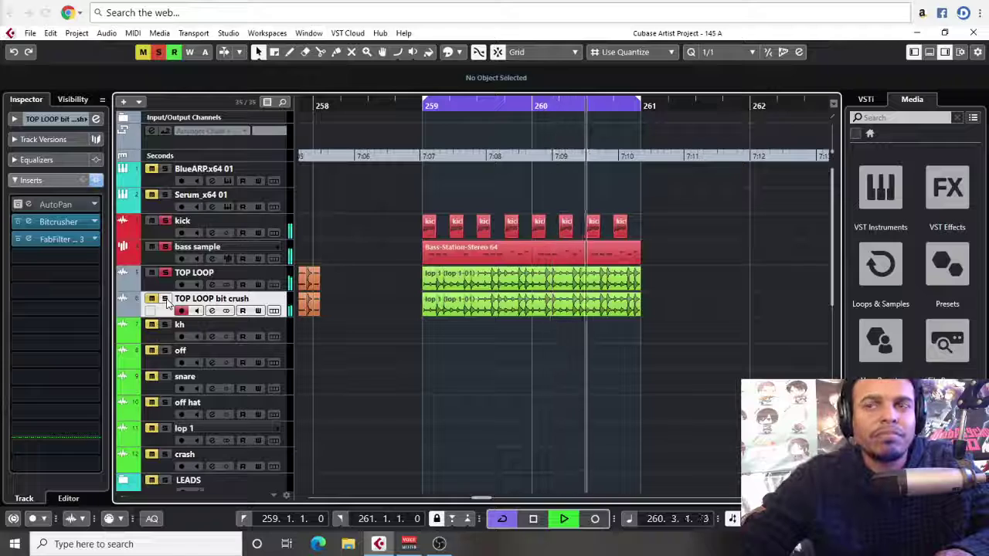
key(space)
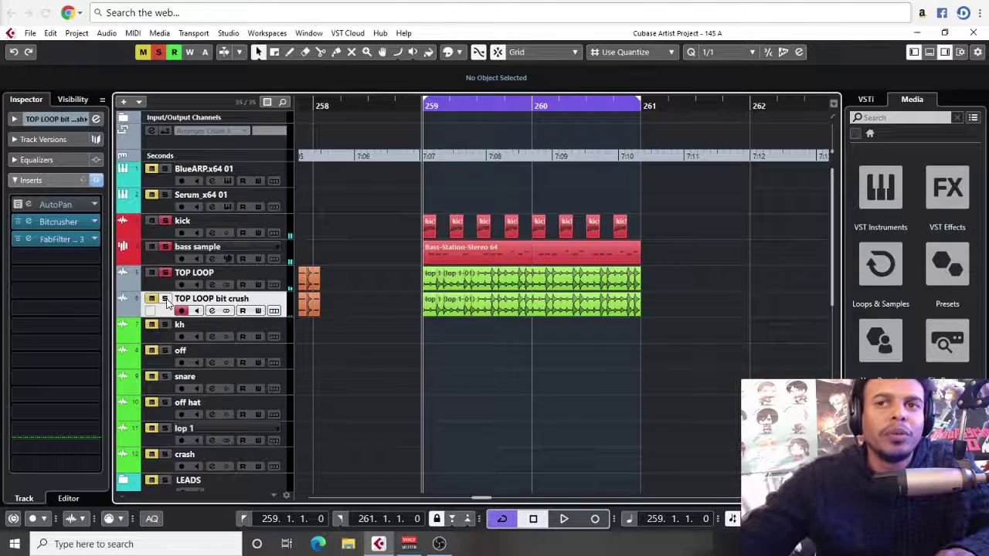
click(160, 287)
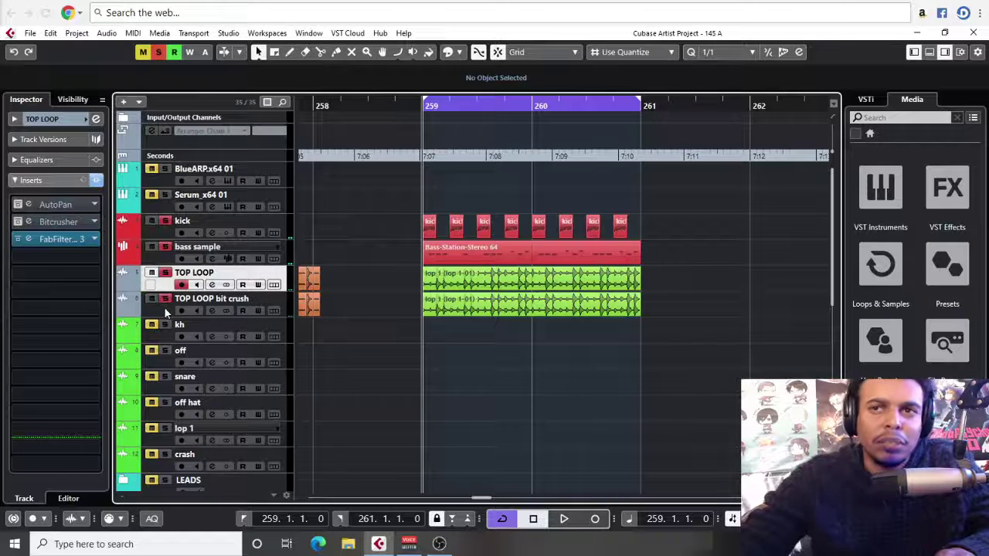
click(166, 313)
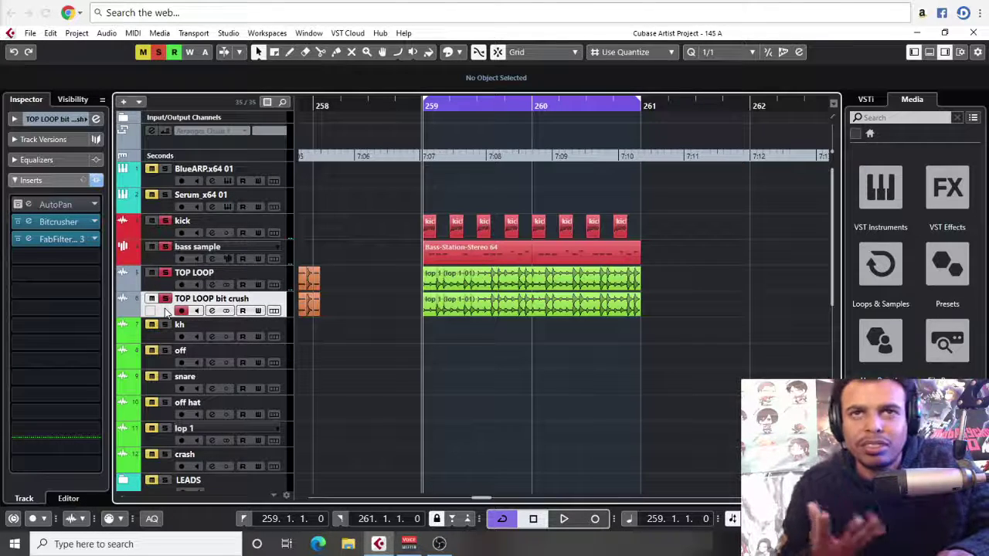
key(space)
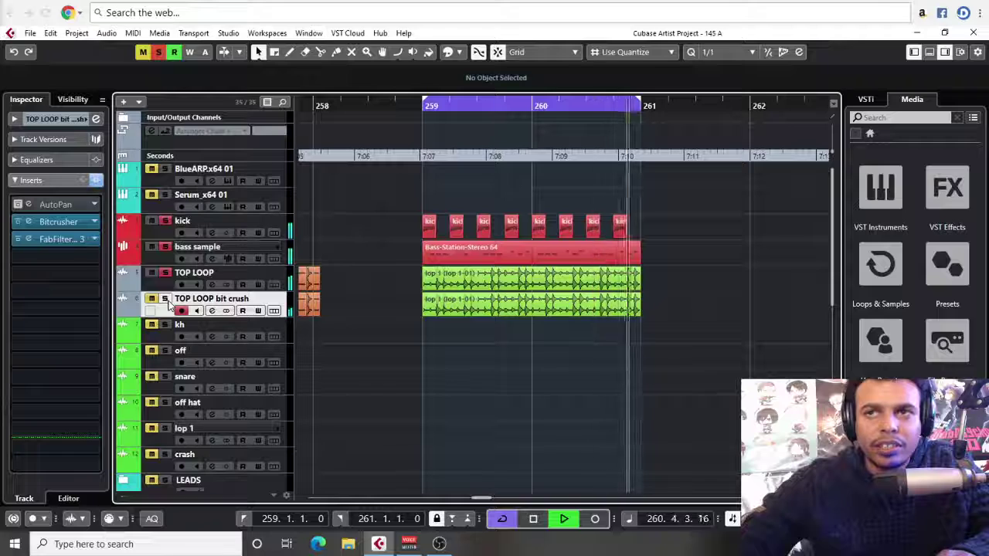
key(space)
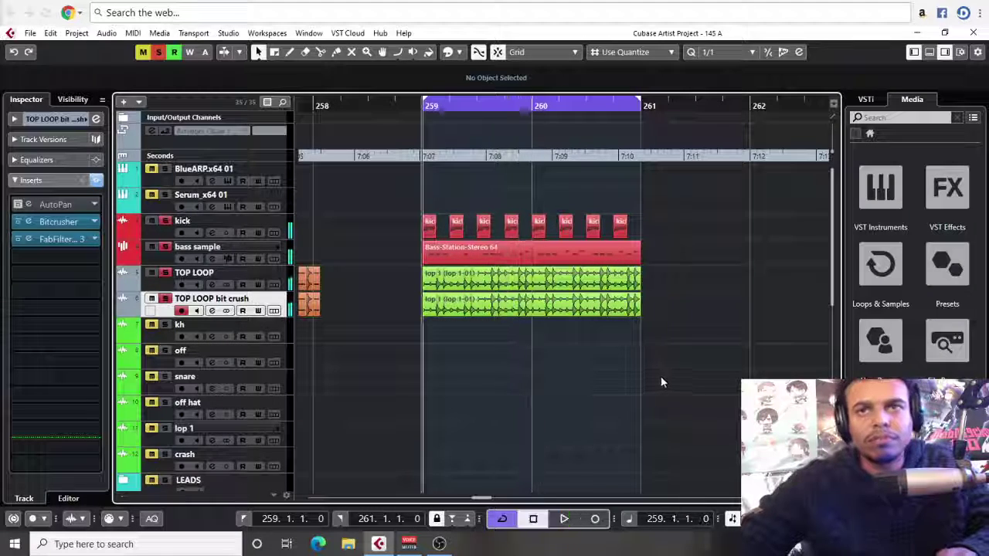